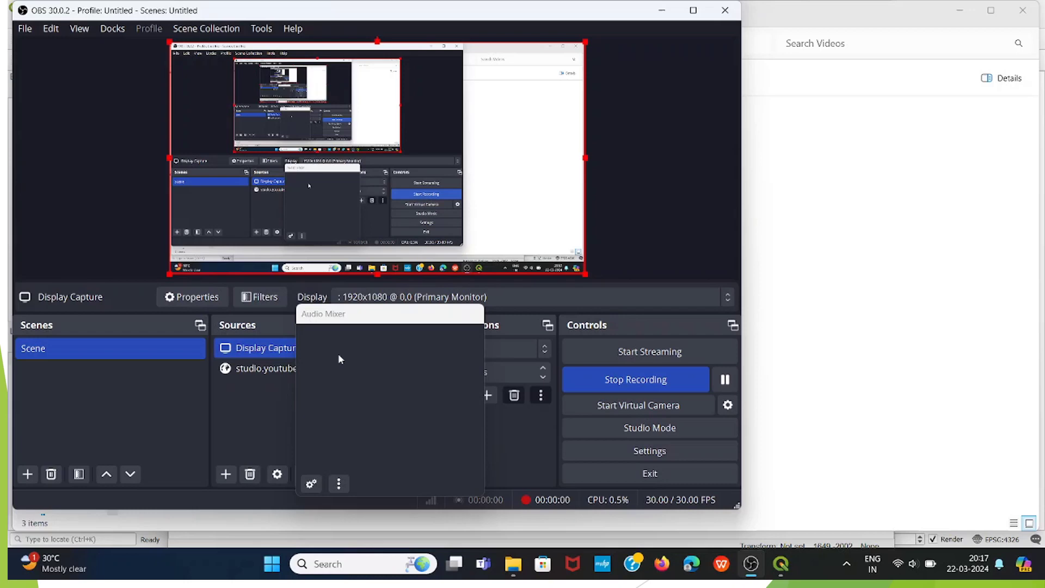
# Step: Switch to QGIS and check the installed plugins list for Georeferencer GDAL
pyautogui.hotkey('alt', 'Tab')
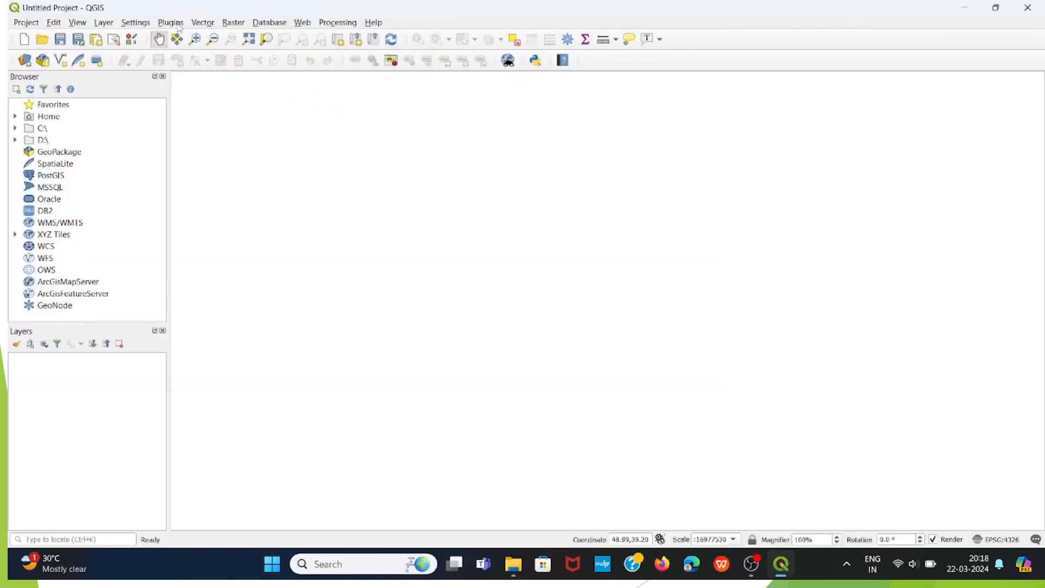
pyautogui.click(177, 23)
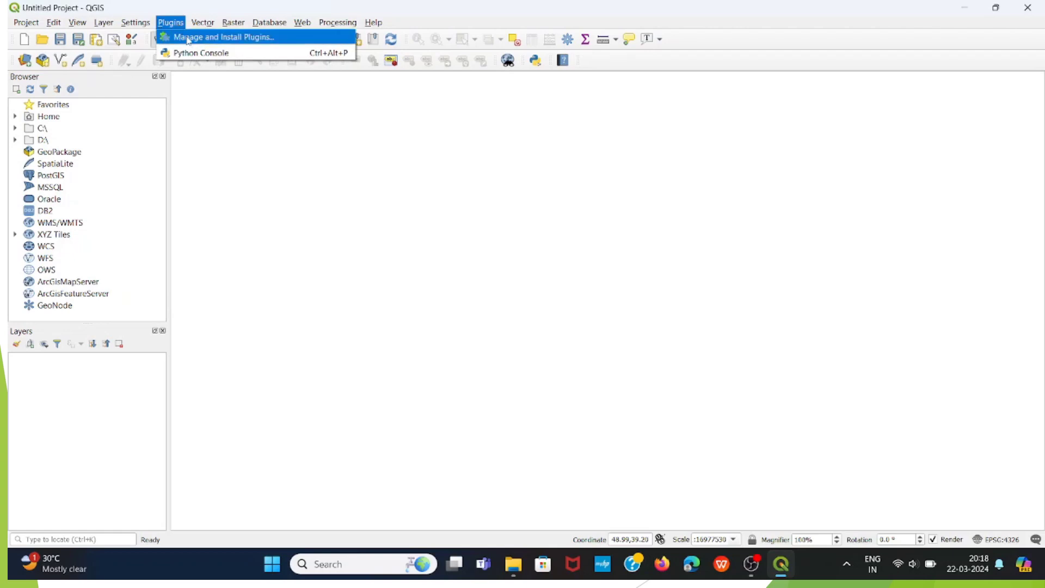
pyautogui.click(187, 38)
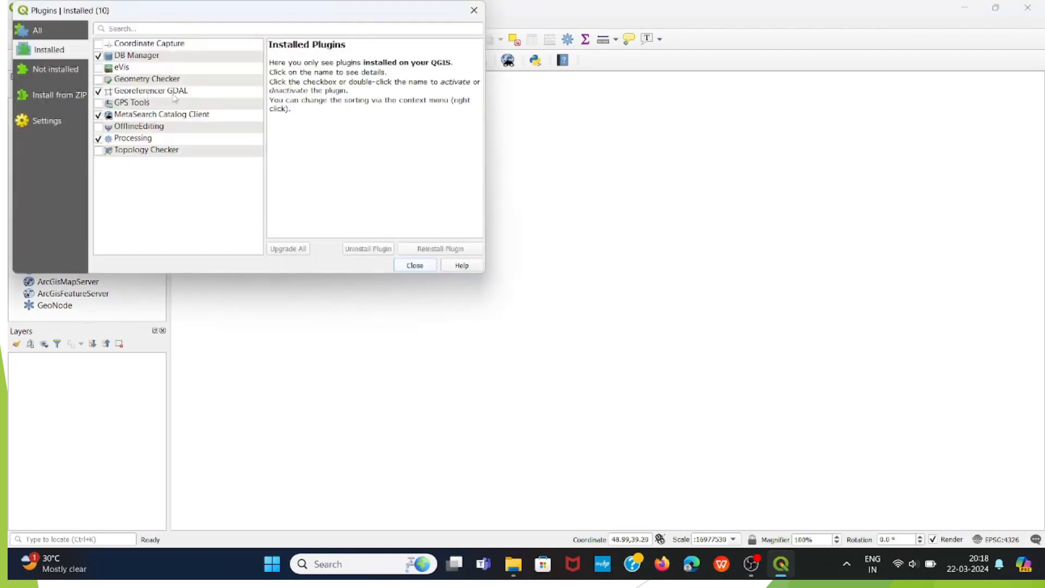
pyautogui.click(409, 265)
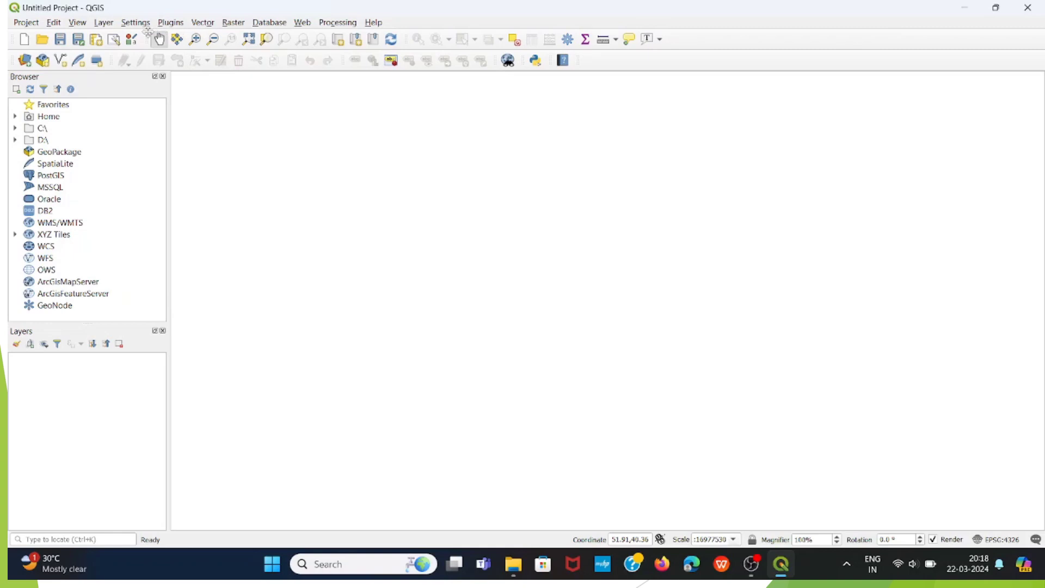
# Step: Add the vector layer IND_adm0.shp from the Practical_06 dataset's A\IND_adm folder to the project
pyautogui.click(103, 22)
pyautogui.moveTo(121, 68)
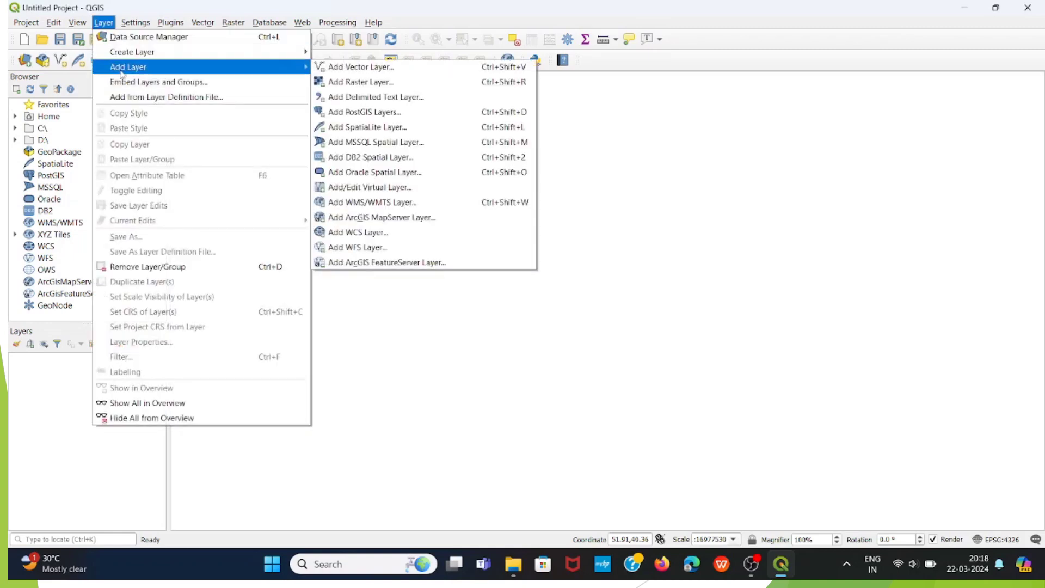
pyautogui.click(342, 67)
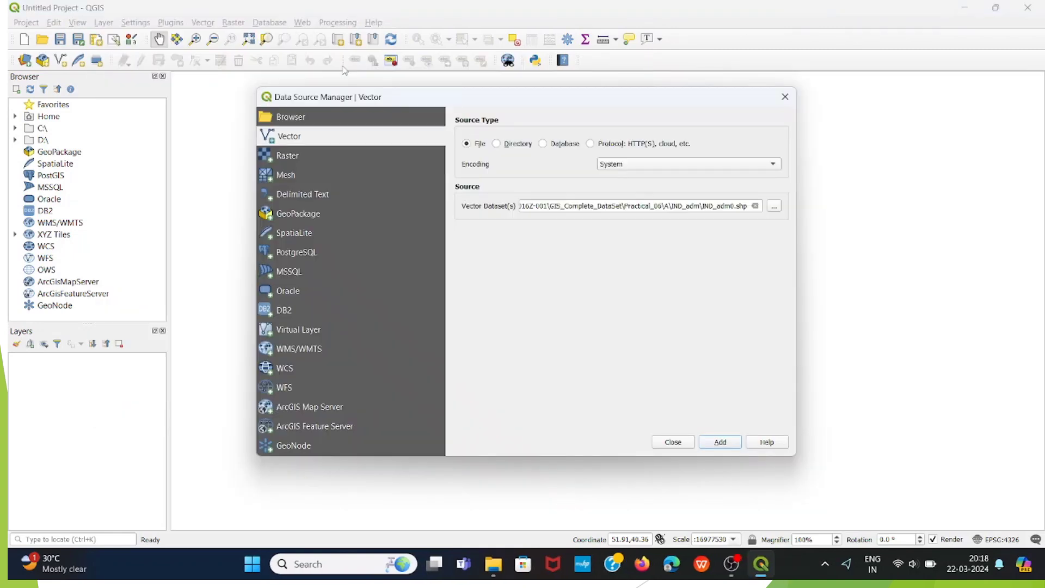
pyautogui.click(773, 207)
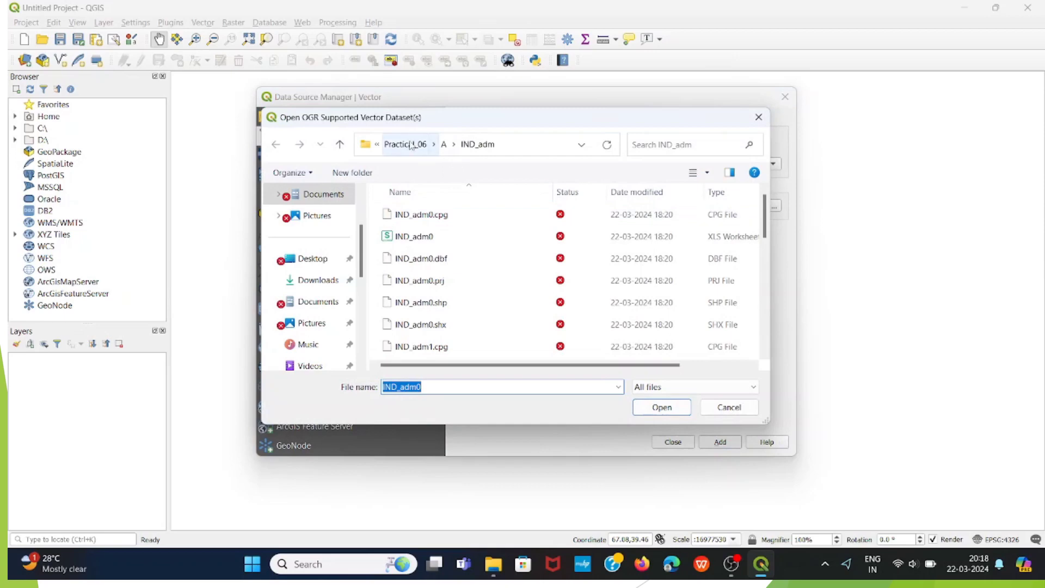
pyautogui.click(416, 148)
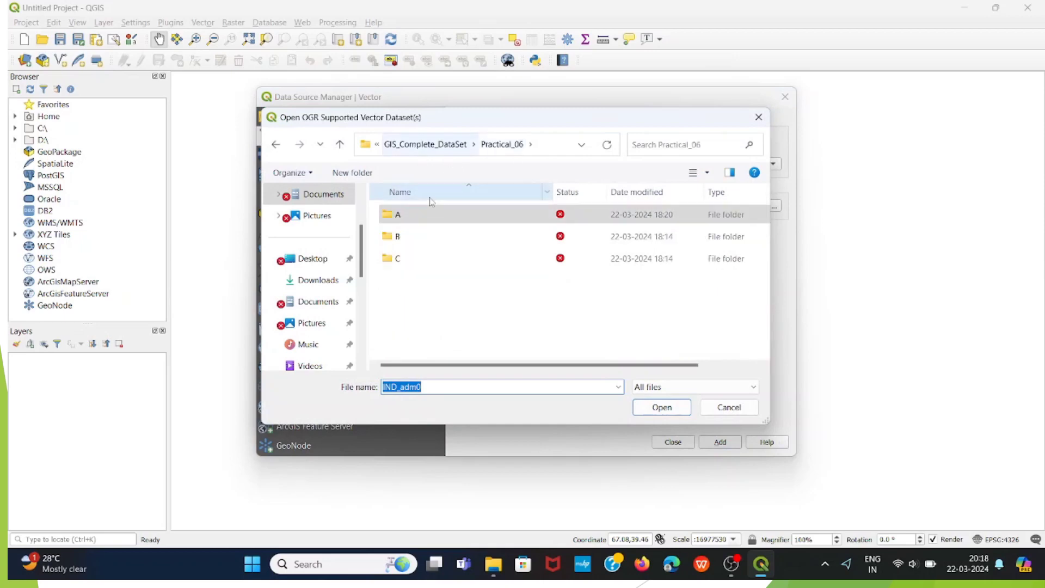
pyautogui.doubleClick(424, 214)
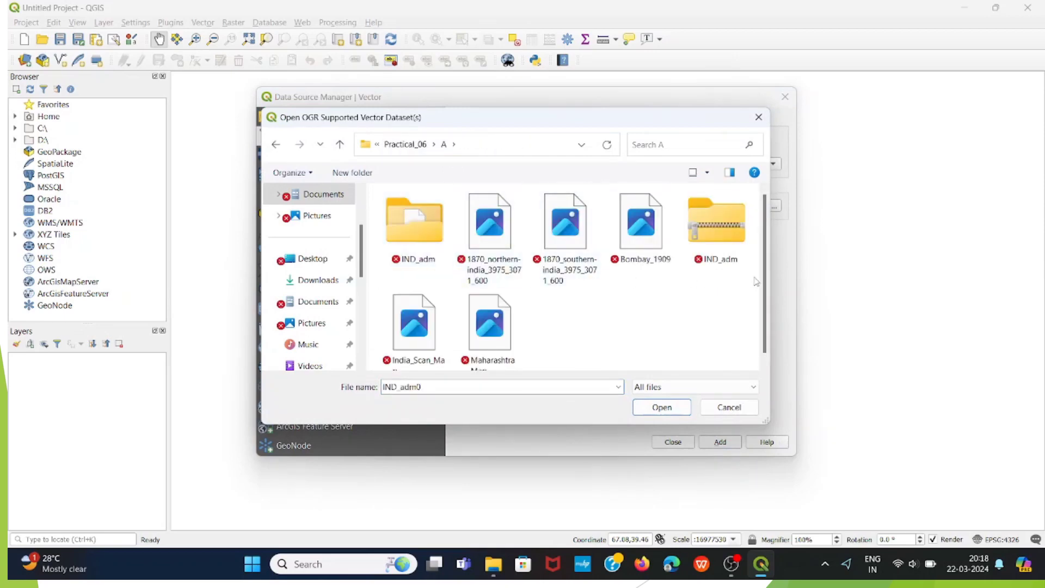
pyautogui.doubleClick(424, 217)
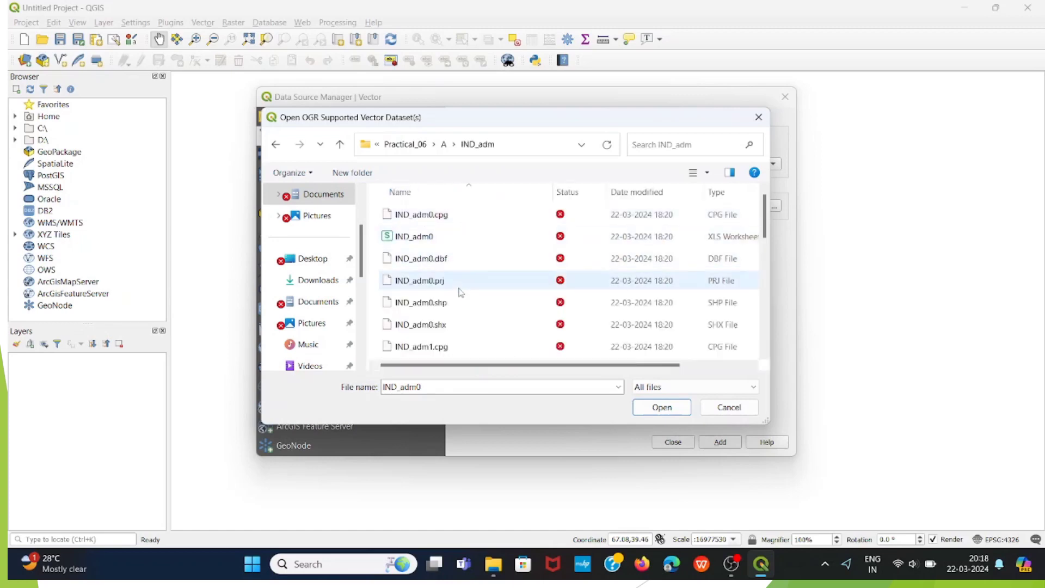
pyautogui.click(448, 304)
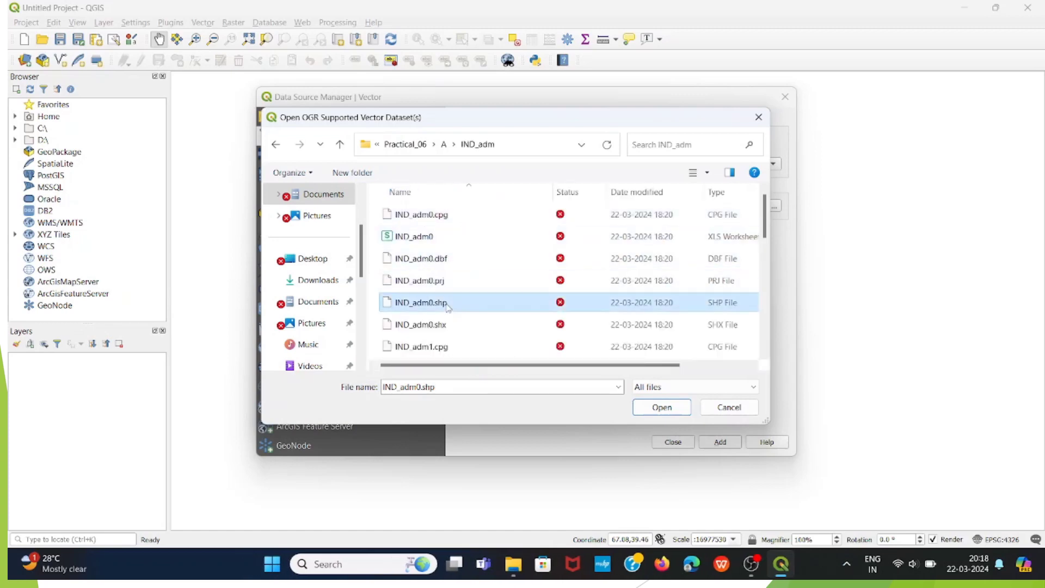
pyautogui.click(662, 409)
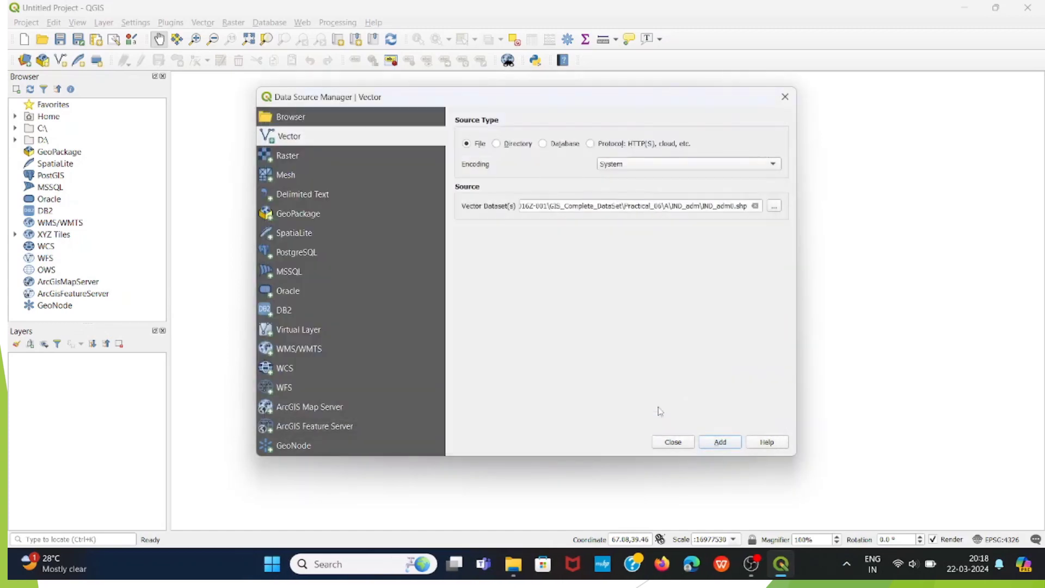
pyautogui.click(720, 444)
pyautogui.click(674, 441)
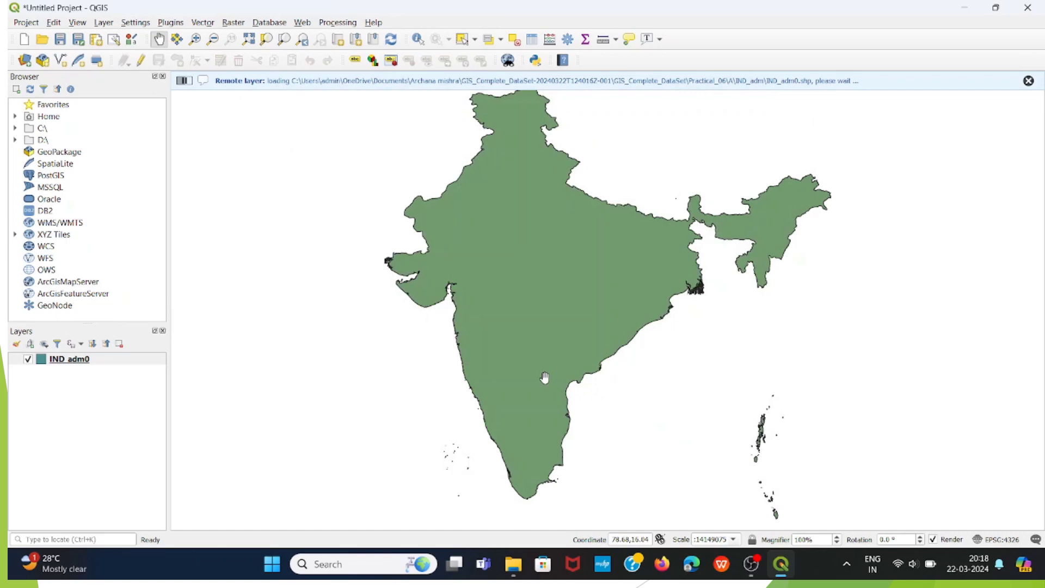
pyautogui.scroll(1, 545, 377)
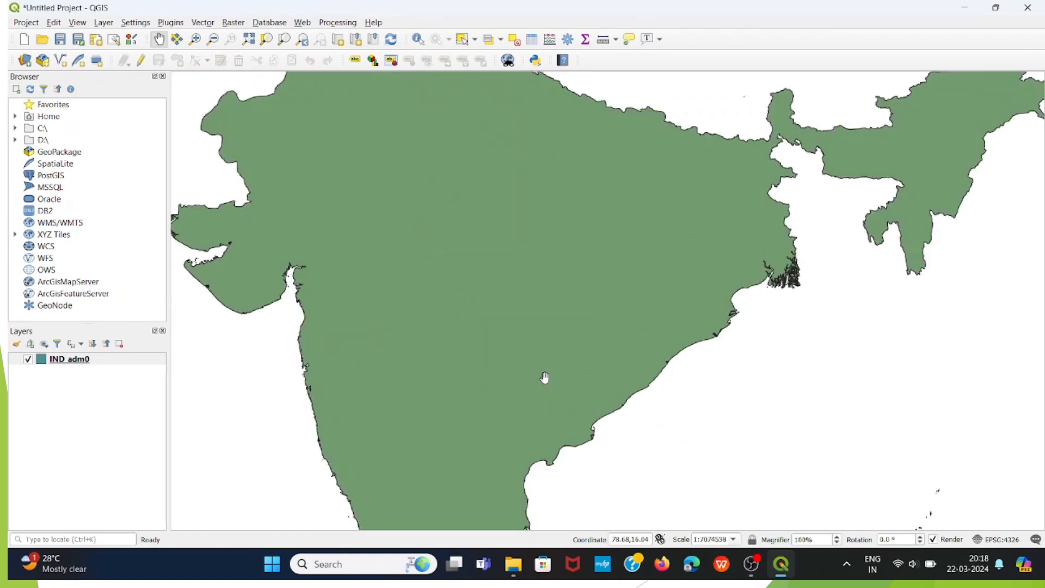
pyautogui.press('Down')
pyautogui.press('Down')
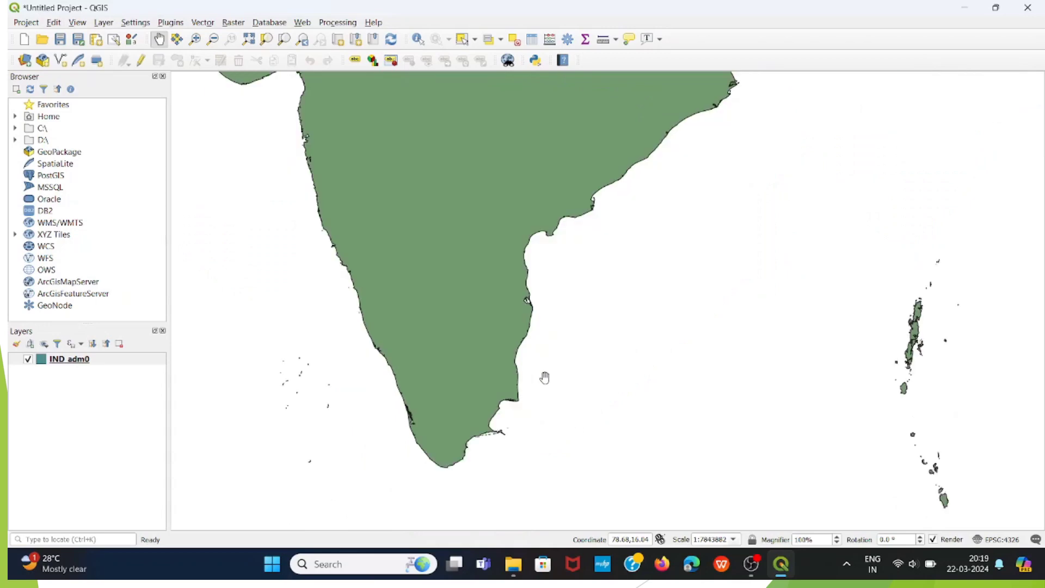
pyautogui.press('Up')
pyautogui.press('Up')
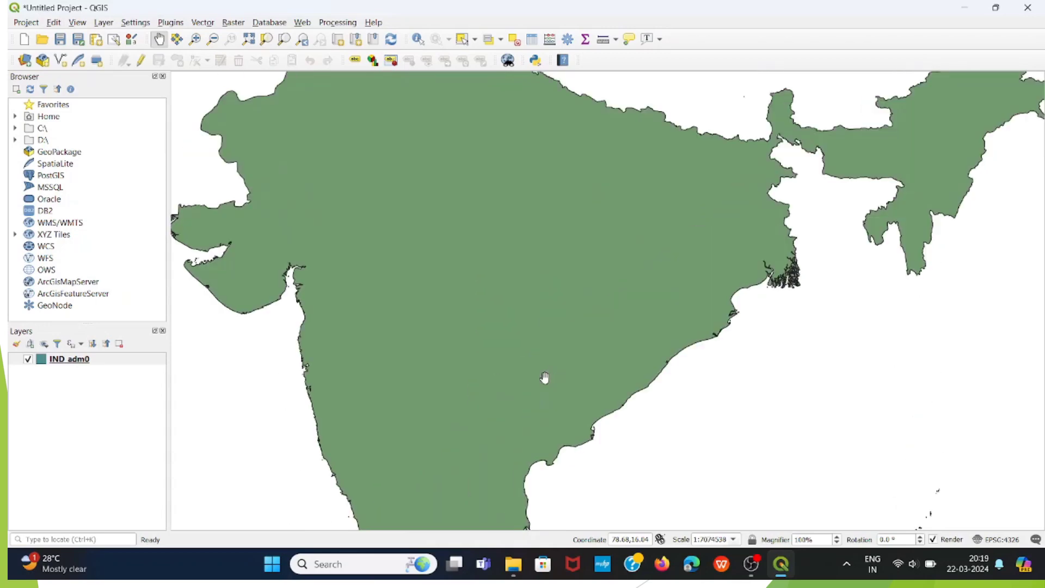
pyautogui.press('pagedown')
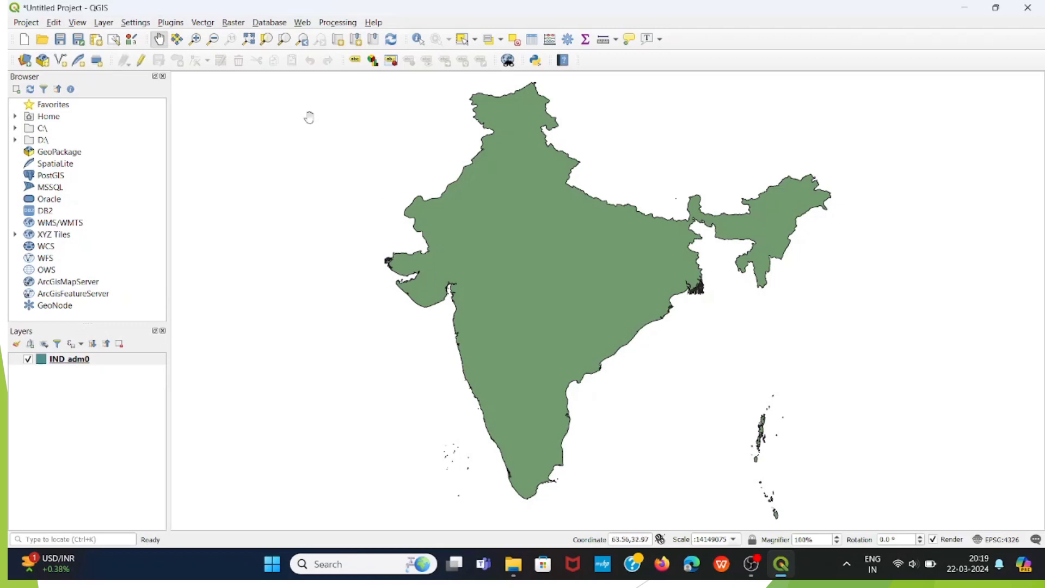
# Step: Open the Bombay_1909 raster in the Georeferencer with the WGS 84 (EPSG:4326) coordinate reference system
pyautogui.click(234, 23)
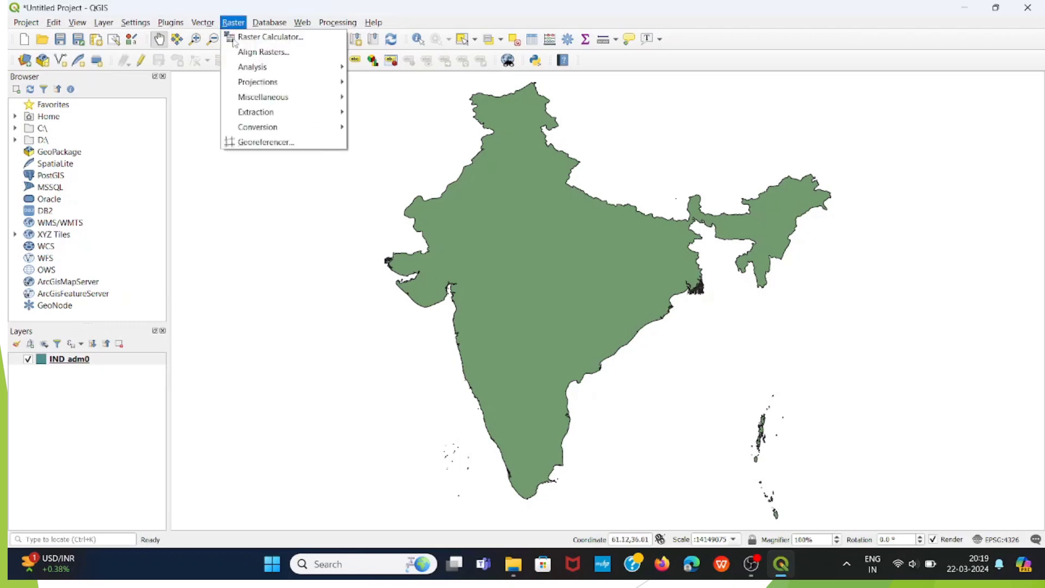
pyautogui.click(264, 142)
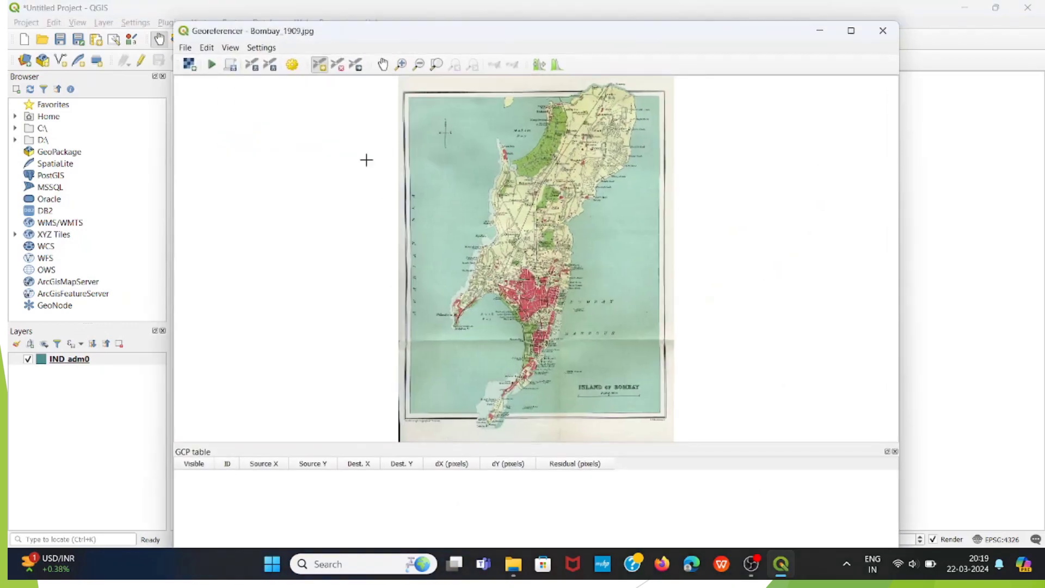
pyautogui.click(185, 47)
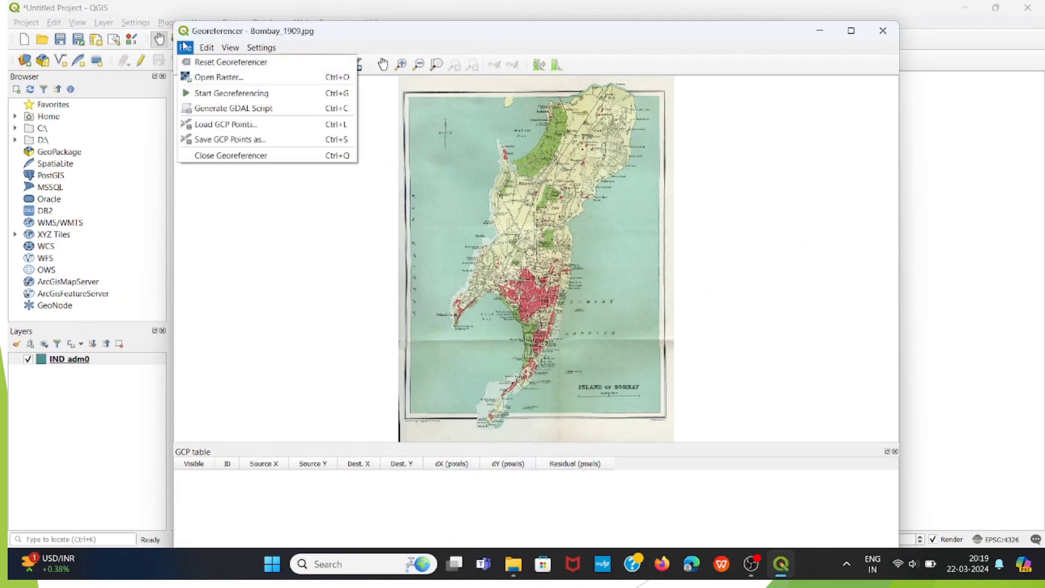
pyautogui.click(212, 80)
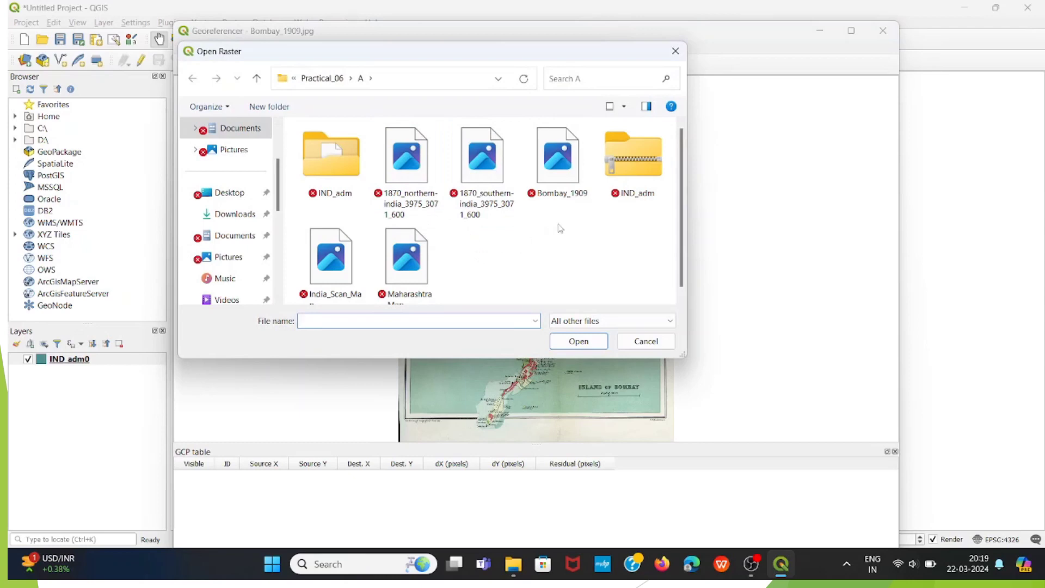
pyautogui.click(559, 174)
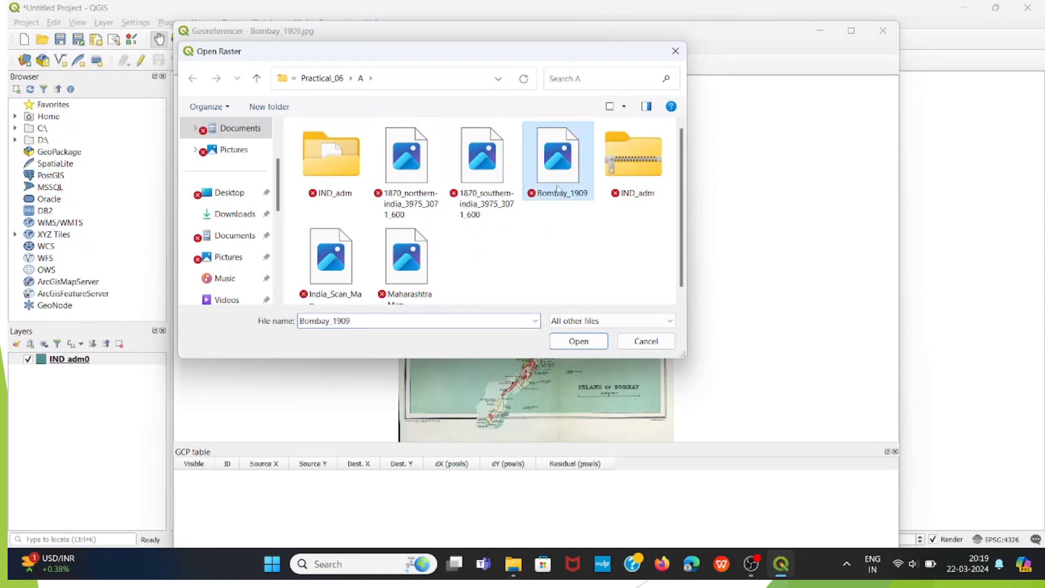
pyautogui.click(578, 341)
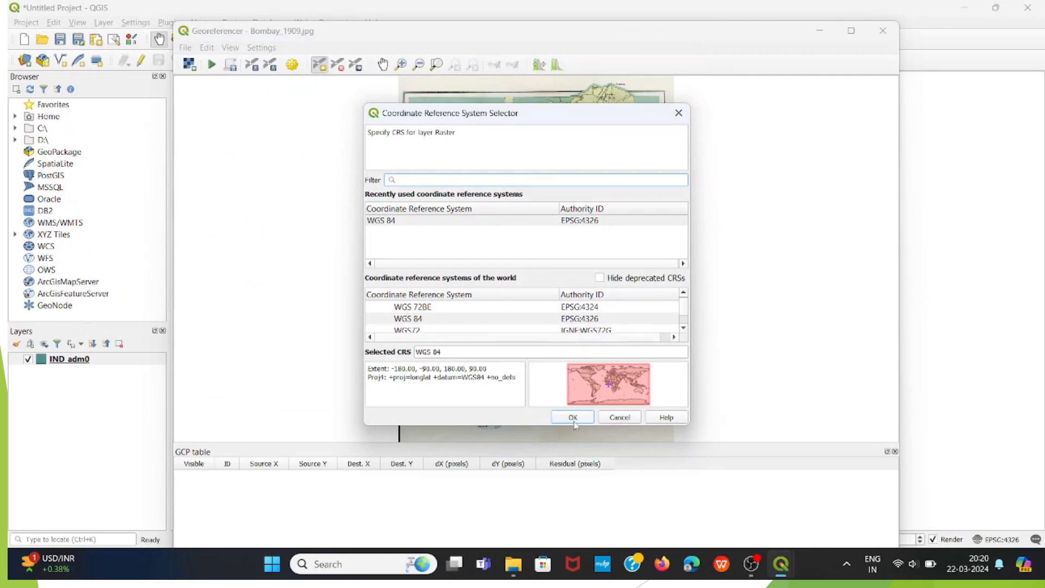
pyautogui.click(573, 418)
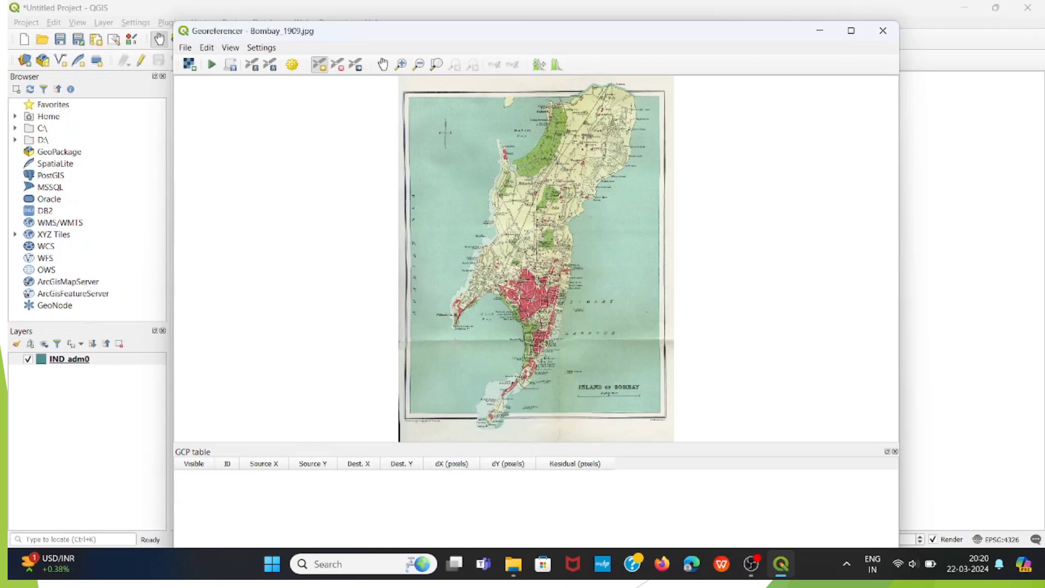
# Step: Add a control point at the Bombay map's southwestern headland tip, matched to Gujarat's west coast on the canvas, about X 69.14, Y 22.26
pyautogui.click(455, 325)
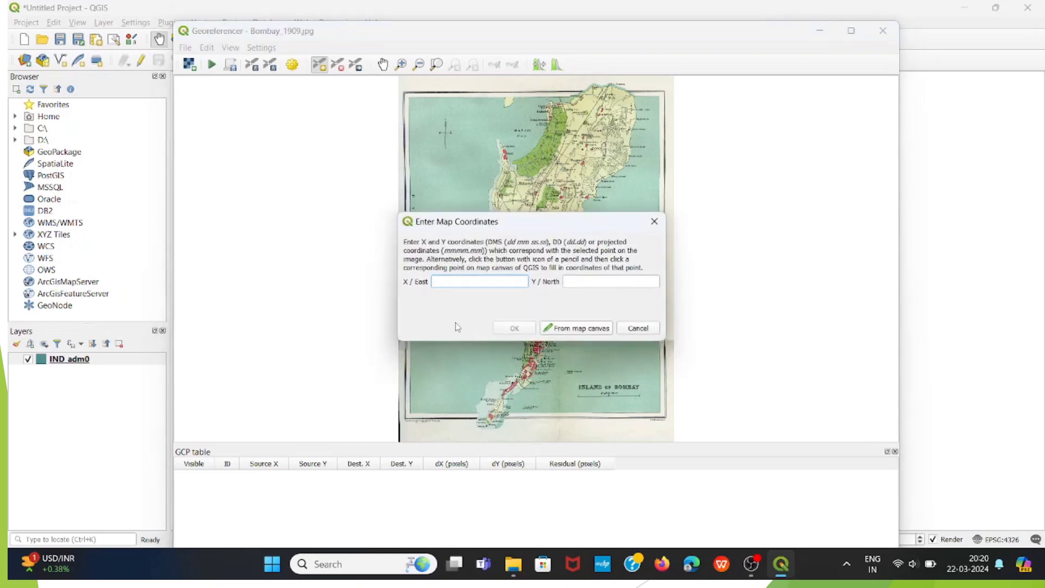
pyautogui.click(570, 329)
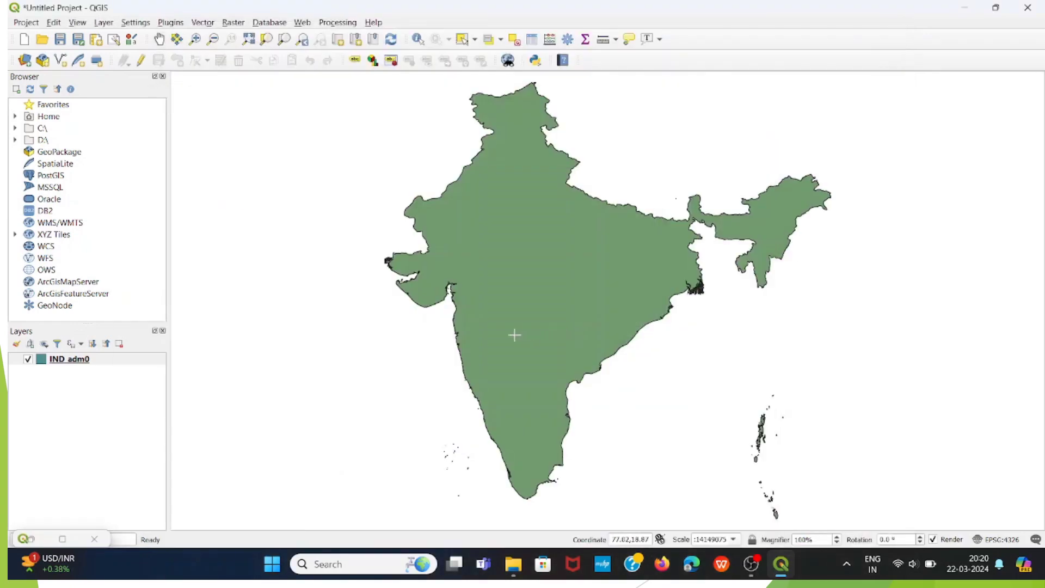
pyautogui.click(399, 282)
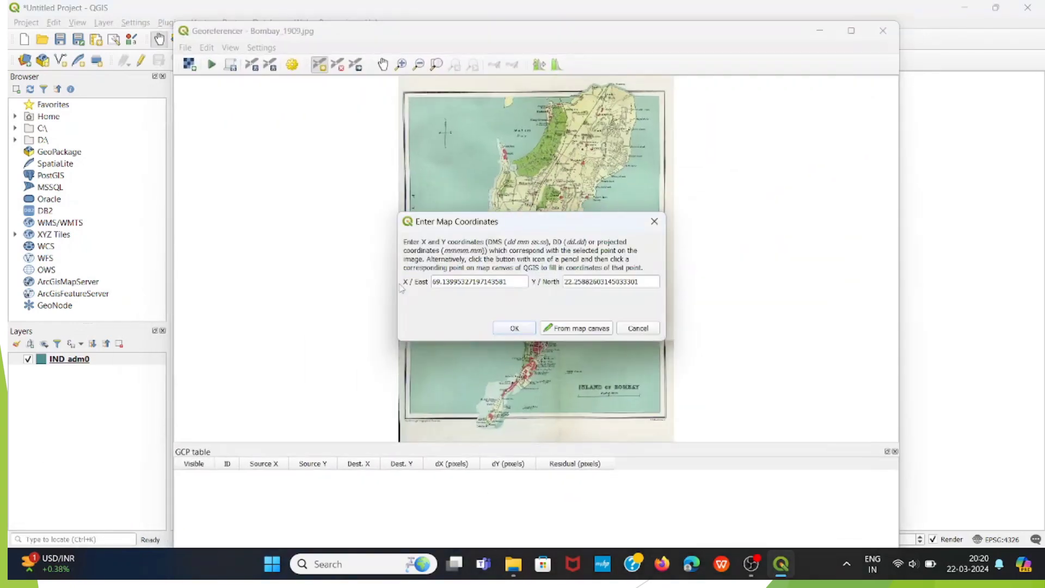
pyautogui.click(514, 329)
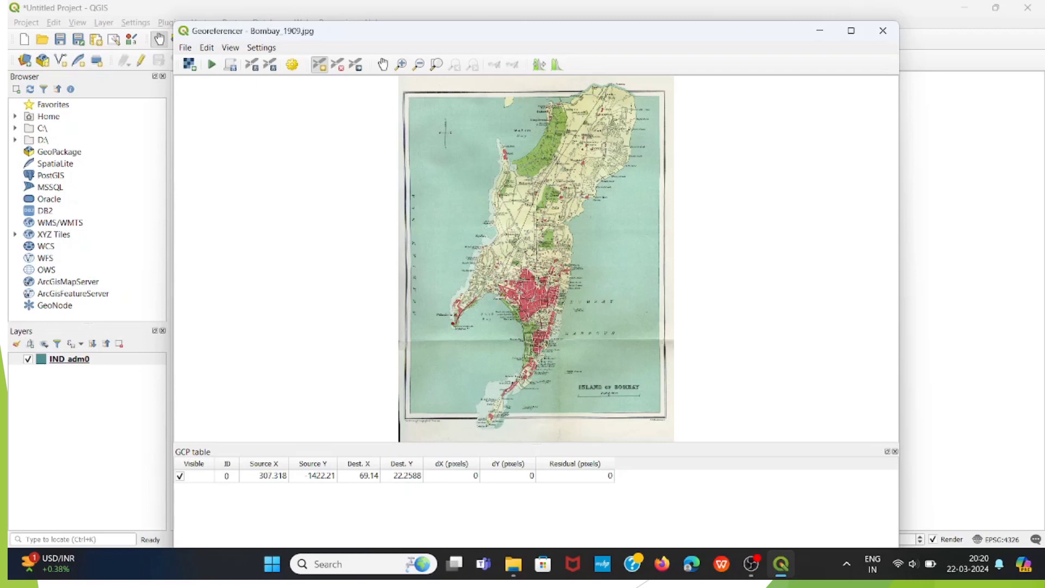
# Step: Add a control point at the head of the bay east of that headland, matched on the canvas at about X 72.64, Y 21.30
pyautogui.click(499, 299)
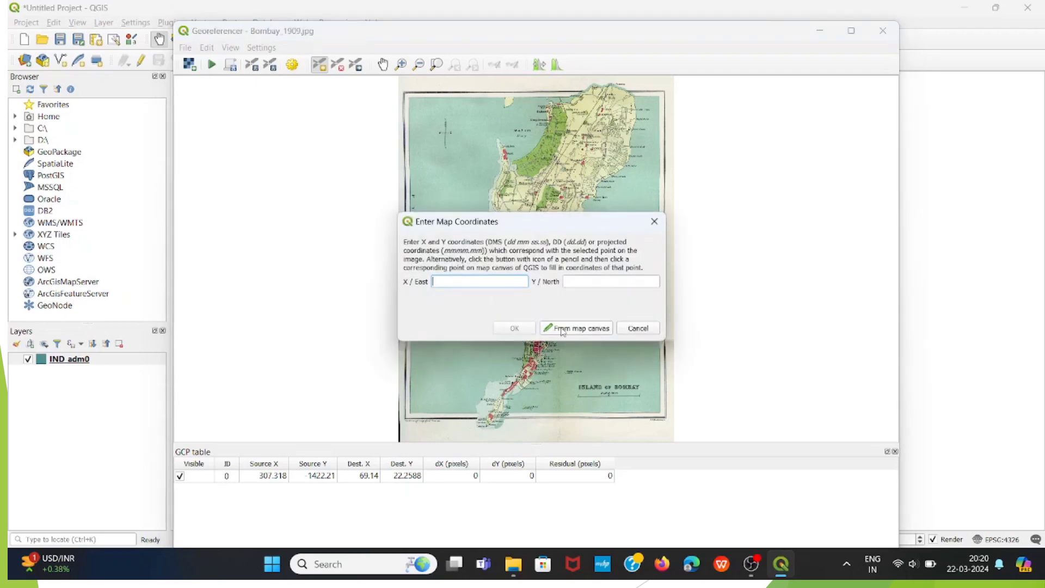
pyautogui.click(571, 327)
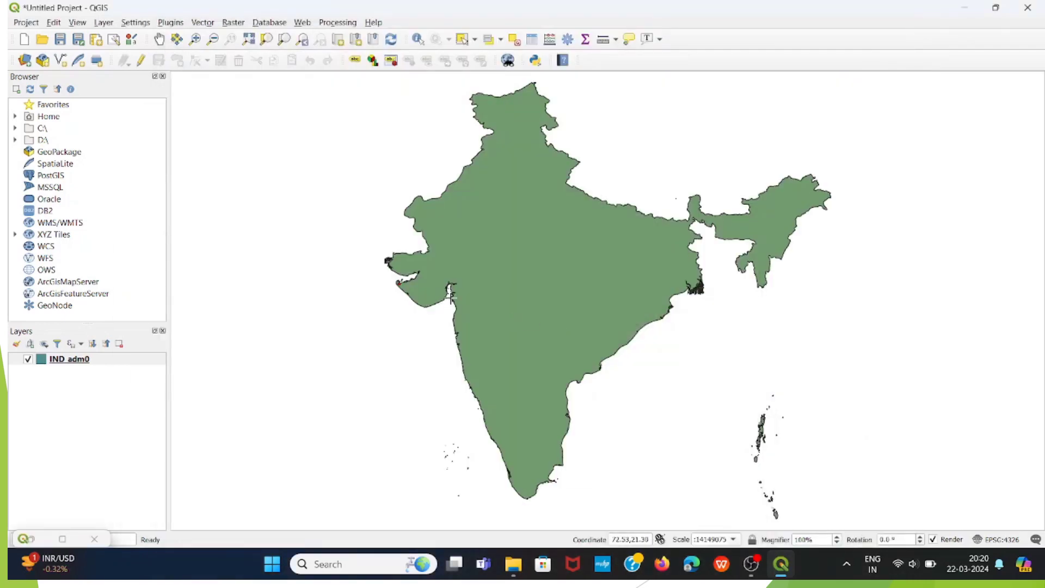
pyautogui.click(451, 297)
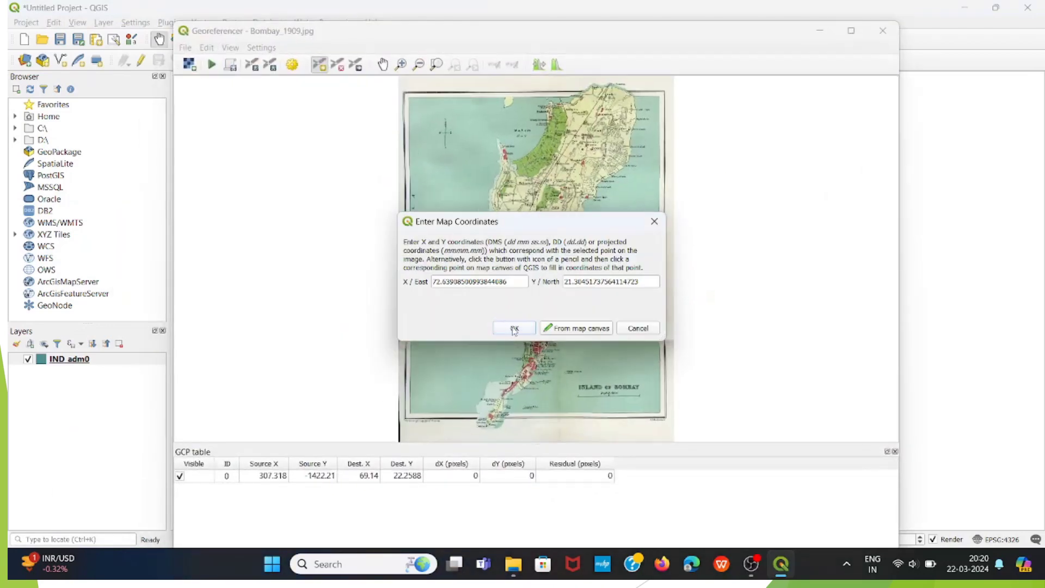
pyautogui.click(511, 327)
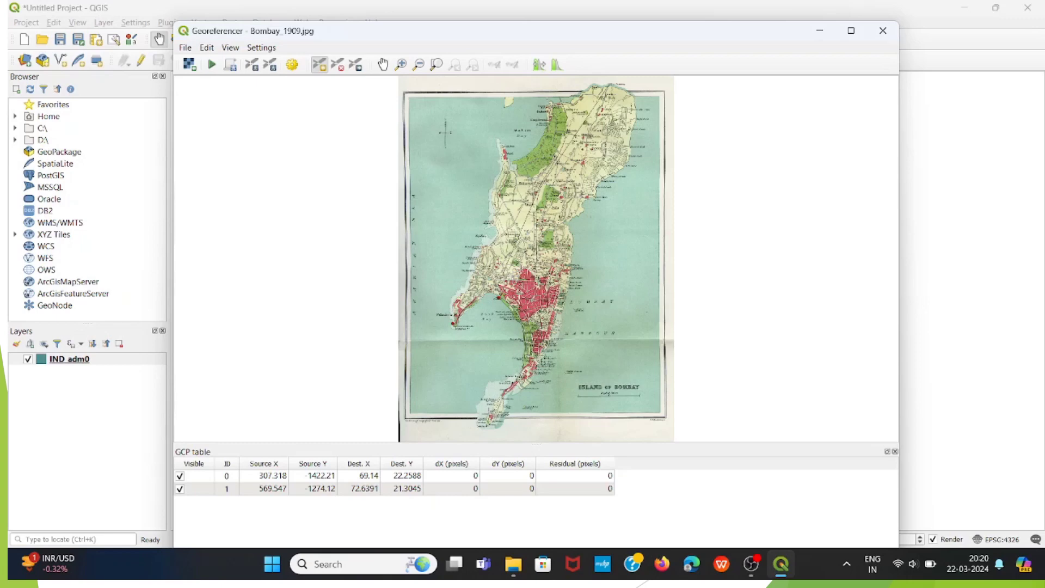
# Step: Add a control point at the Bombay map's southernmost tip, matched to India's southern tip on the canvas, about X 77.45, Y 8.30
pyautogui.click(489, 416)
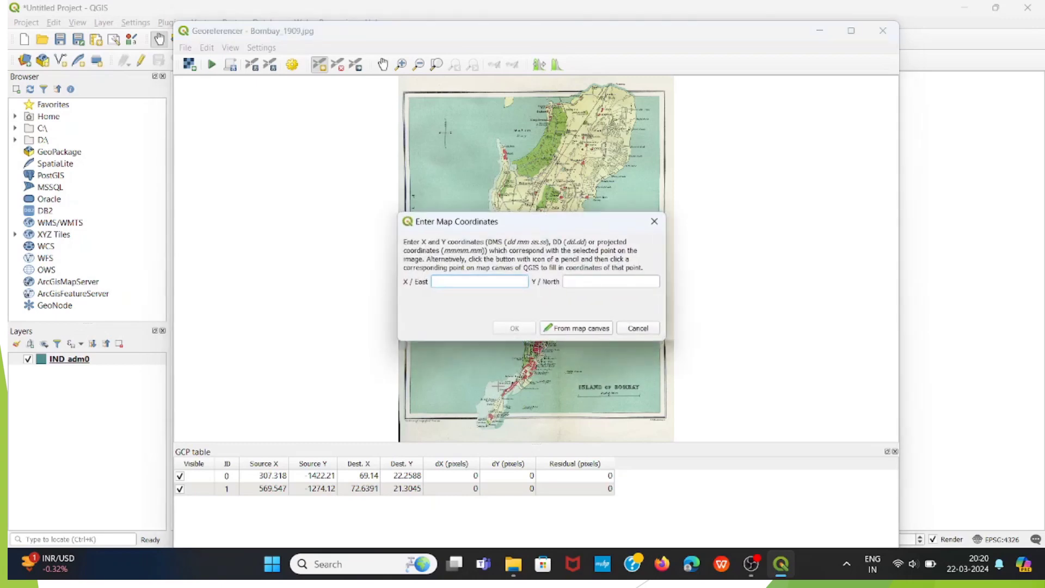
pyautogui.click(560, 328)
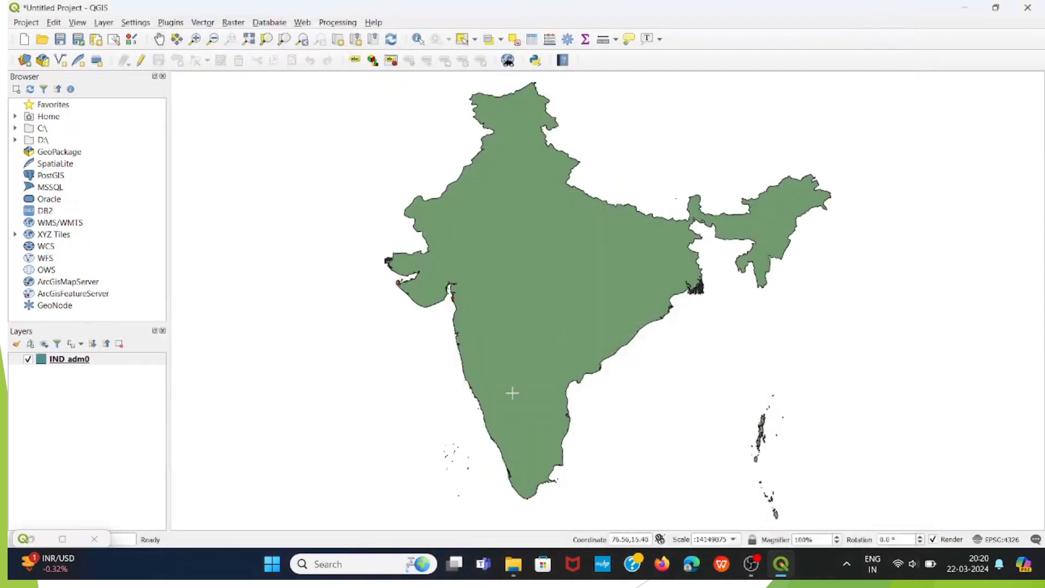
pyautogui.click(527, 495)
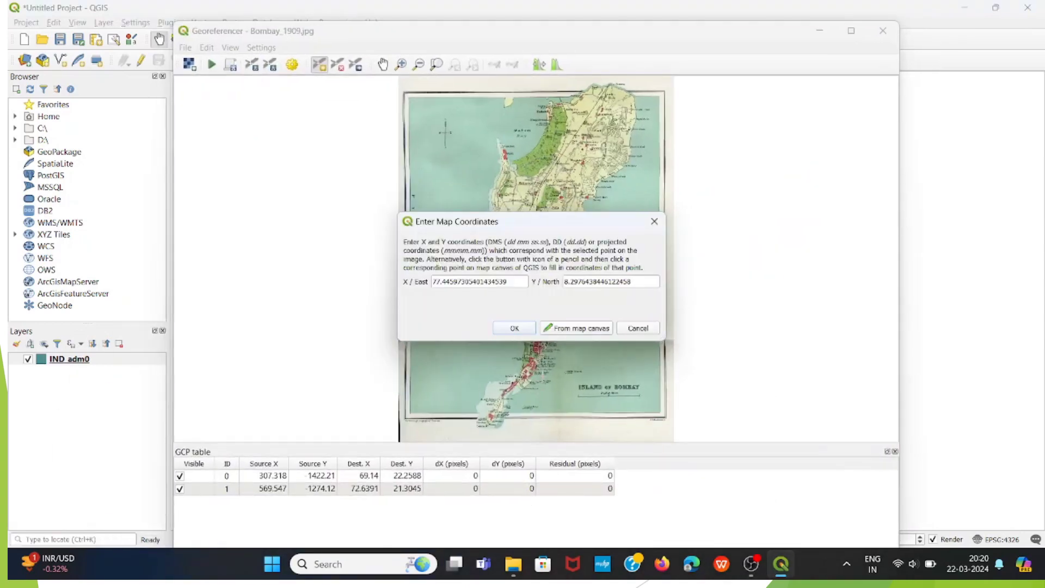
pyautogui.click(514, 328)
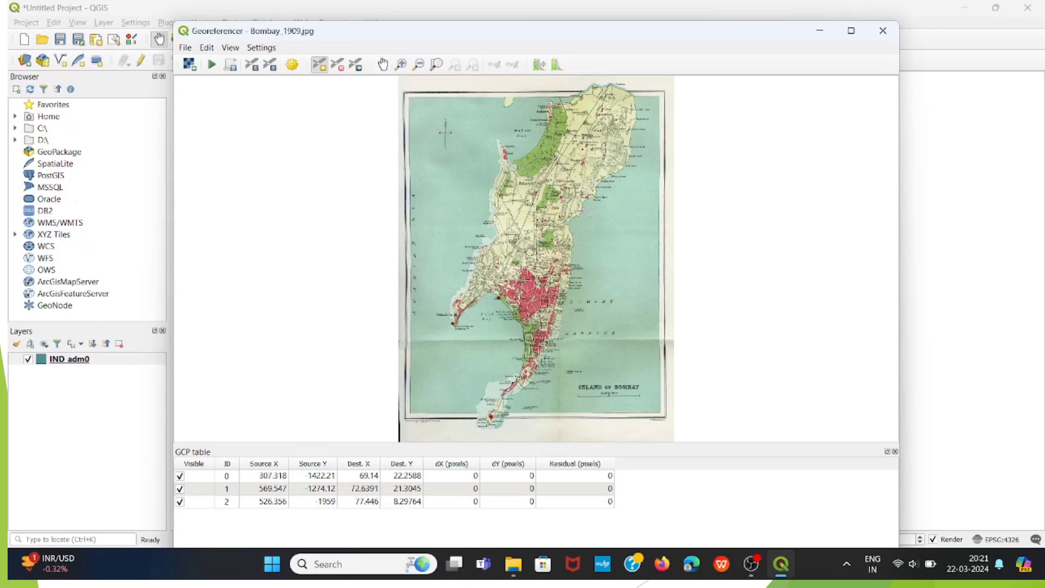
# Step: Add a control point on the Bombay map's northeastern coast, matched to India's northern border on the canvas, about X 82.08, Y 27.84
pyautogui.click(579, 209)
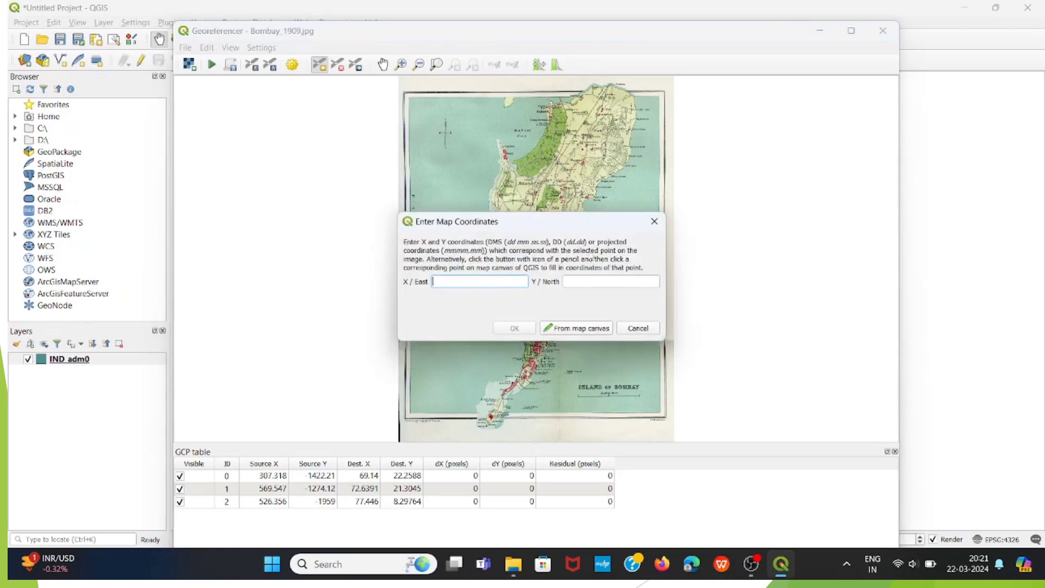
pyautogui.click(576, 328)
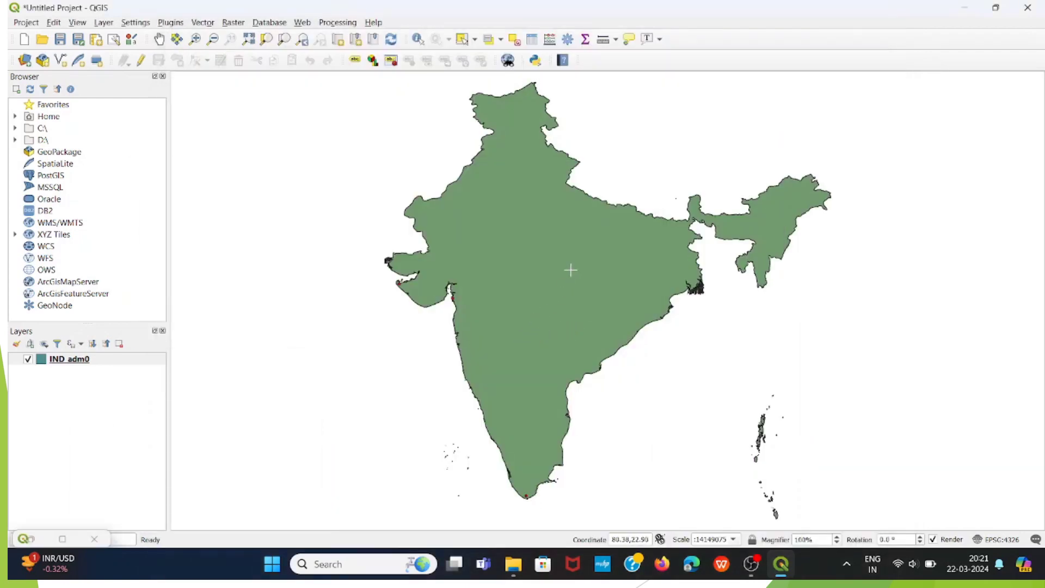
pyautogui.click(596, 198)
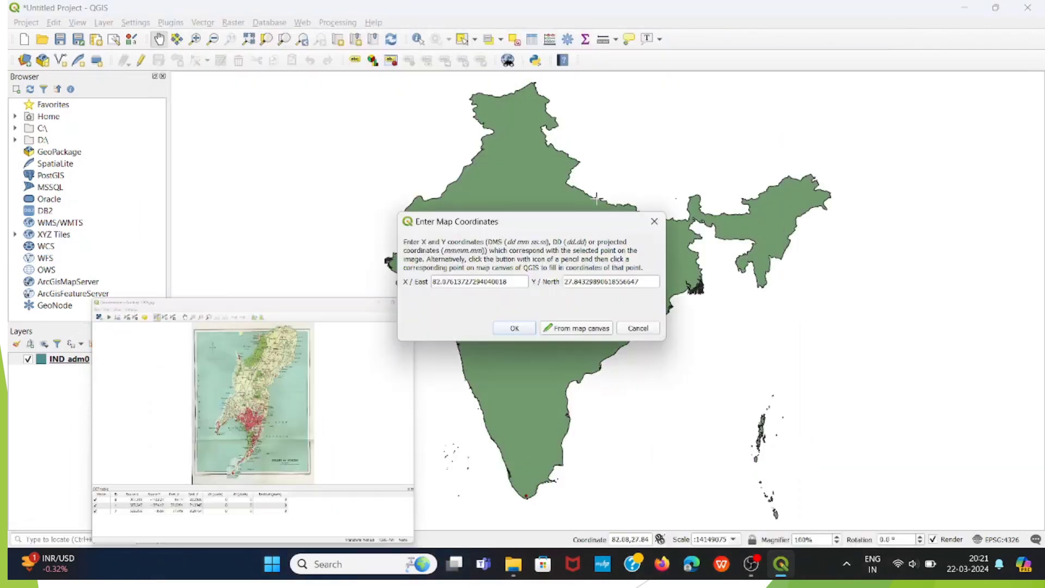
pyautogui.click(515, 328)
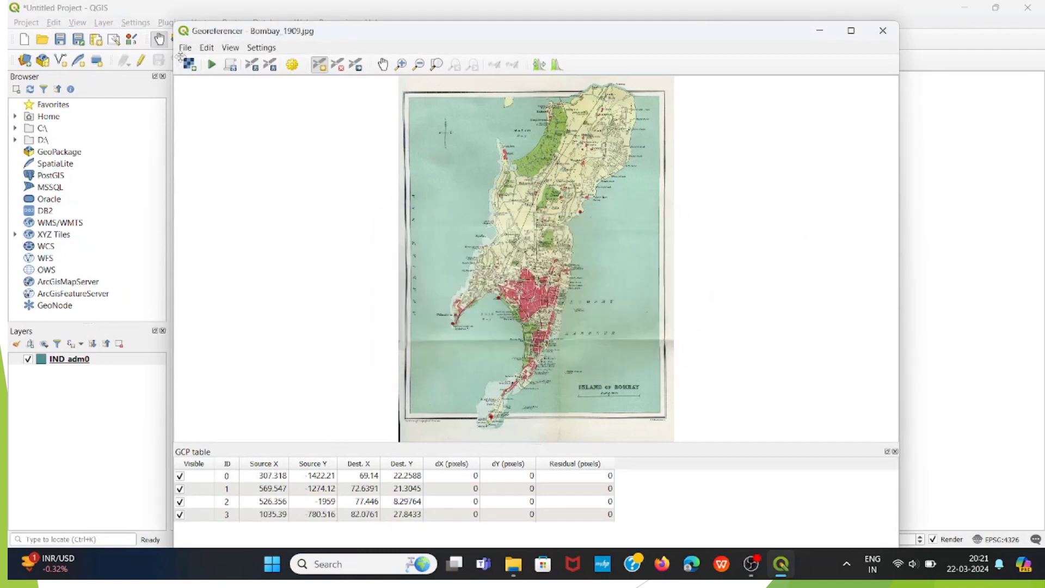
# Step: Set the georeferencing transformation type to Thin Plate Spline in the transformation settings
pyautogui.click(185, 48)
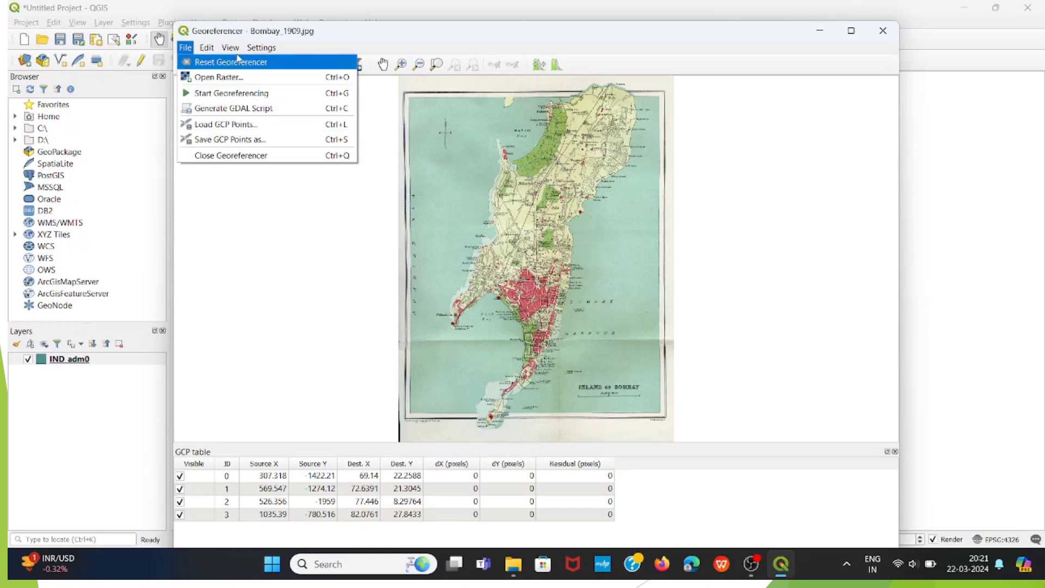
pyautogui.moveTo(261, 47)
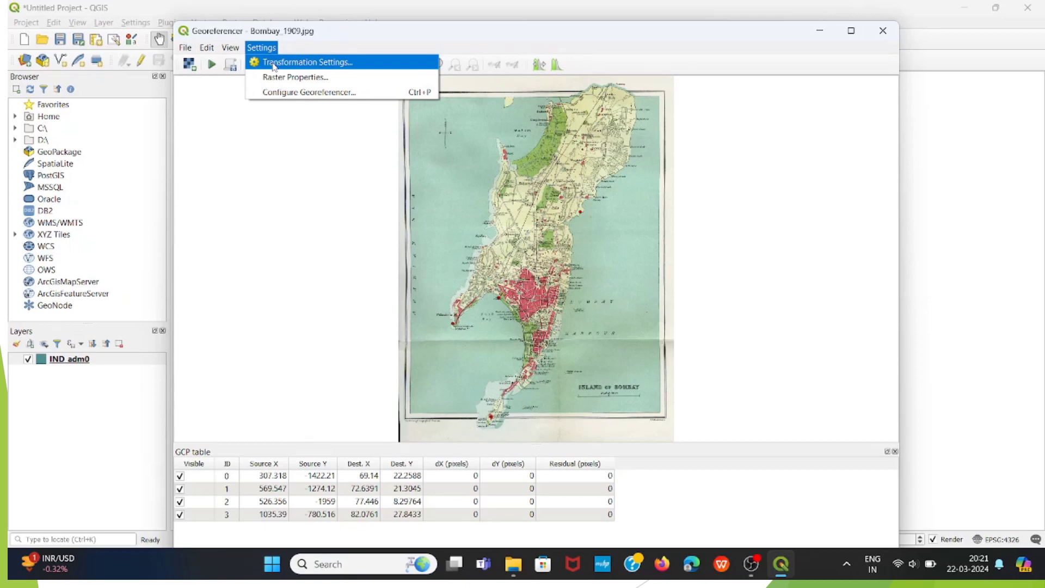
pyautogui.click(274, 64)
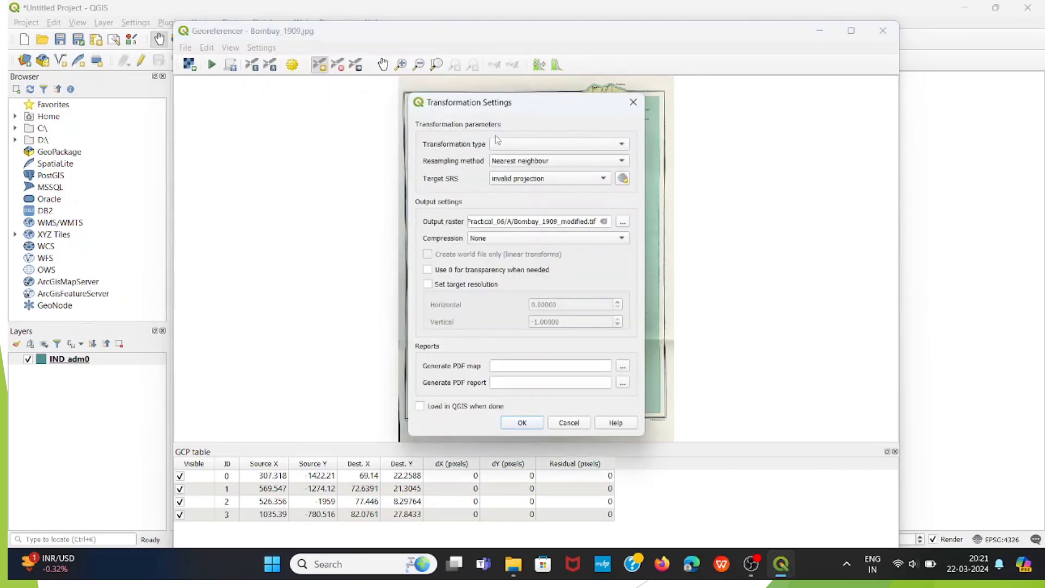
pyautogui.click(619, 145)
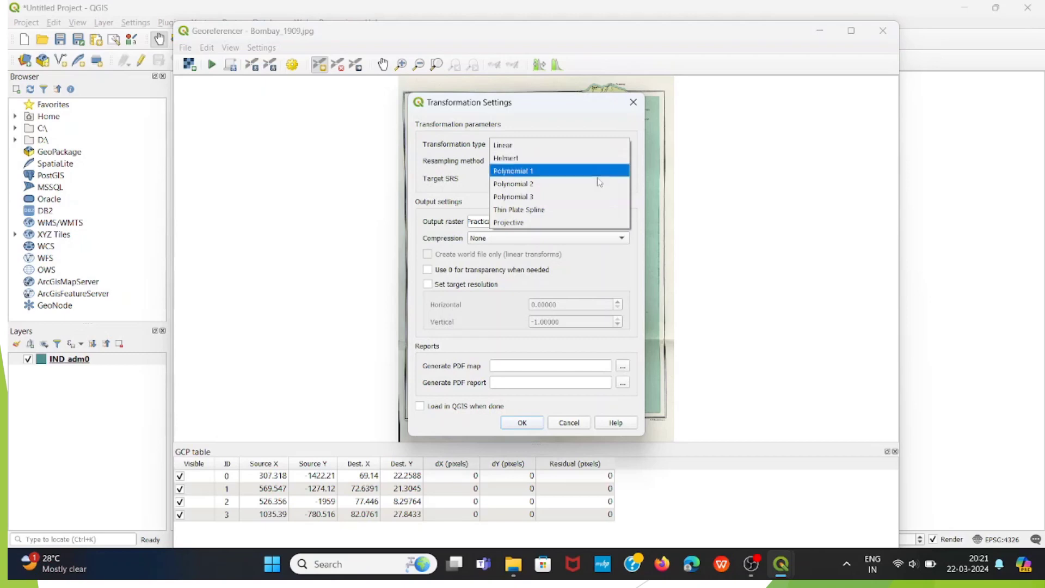
pyautogui.click(567, 210)
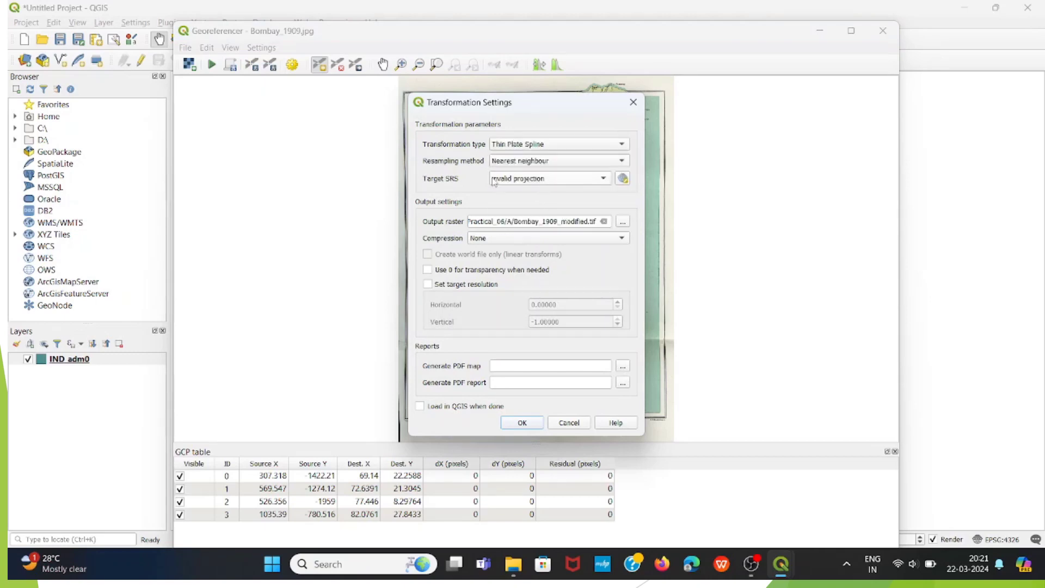
pyautogui.click(608, 180)
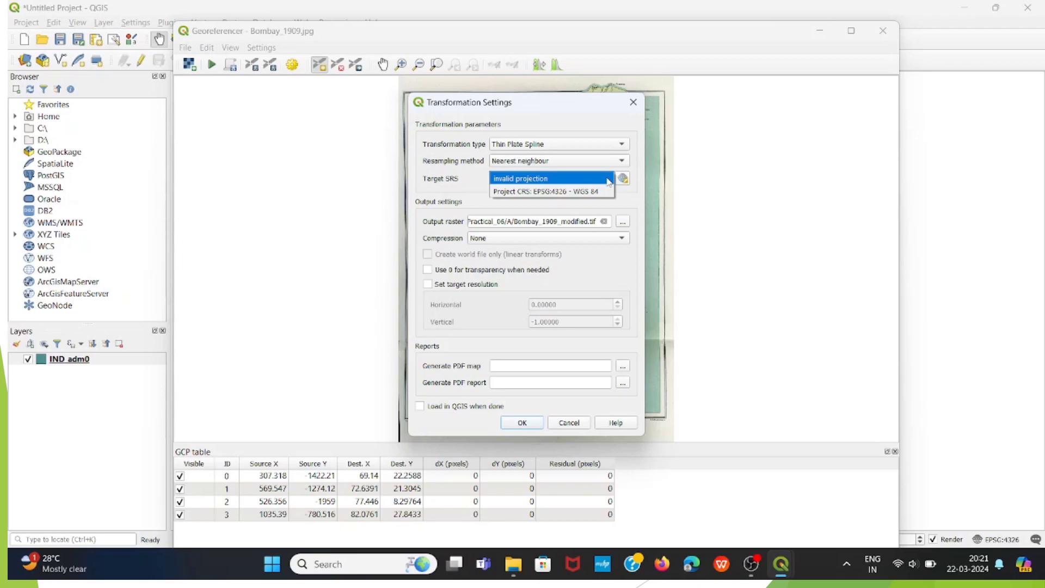
pyautogui.click(609, 181)
pyautogui.click(622, 179)
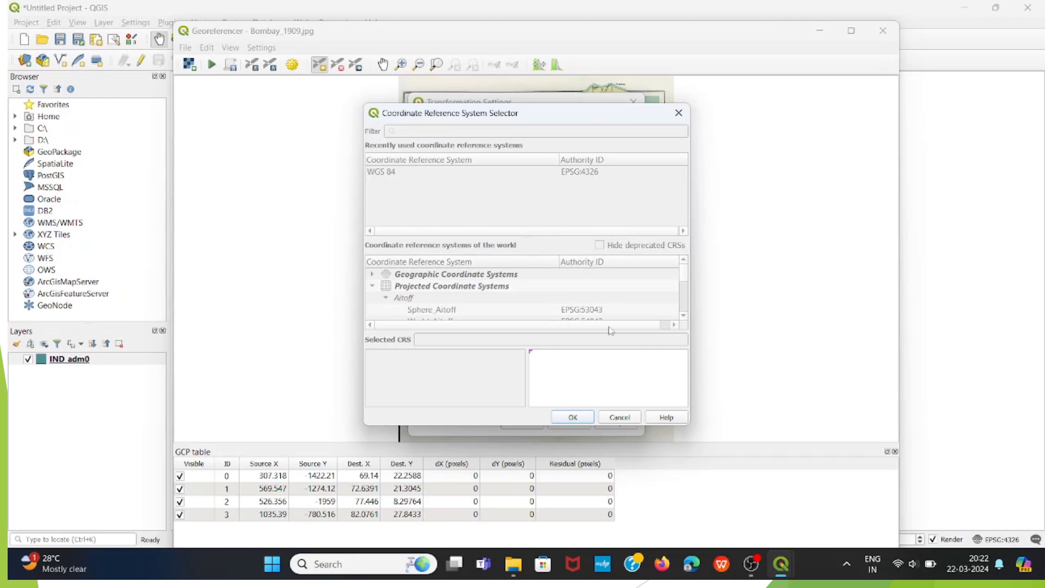
pyautogui.click(572, 422)
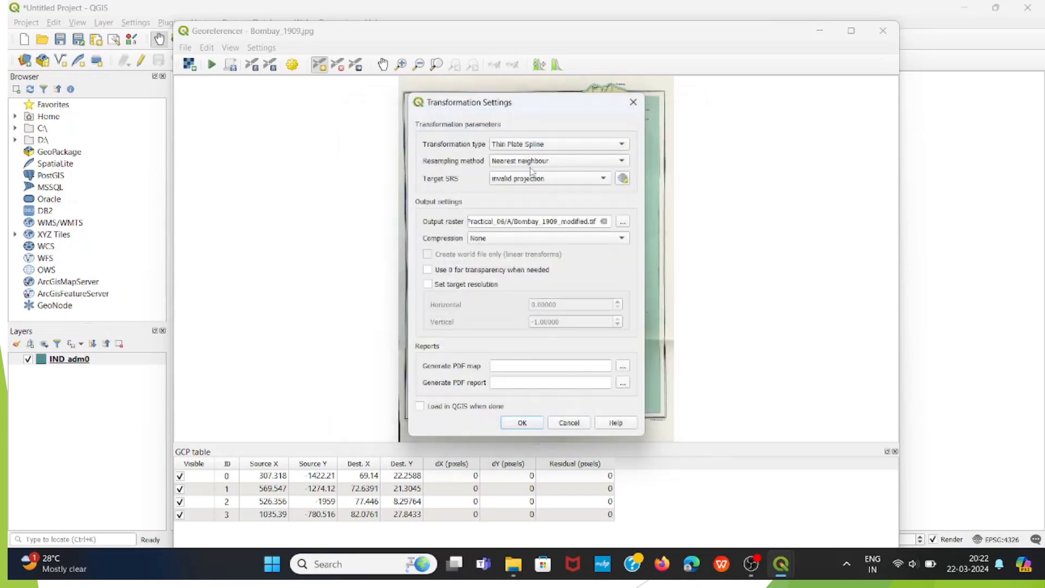
pyautogui.click(603, 179)
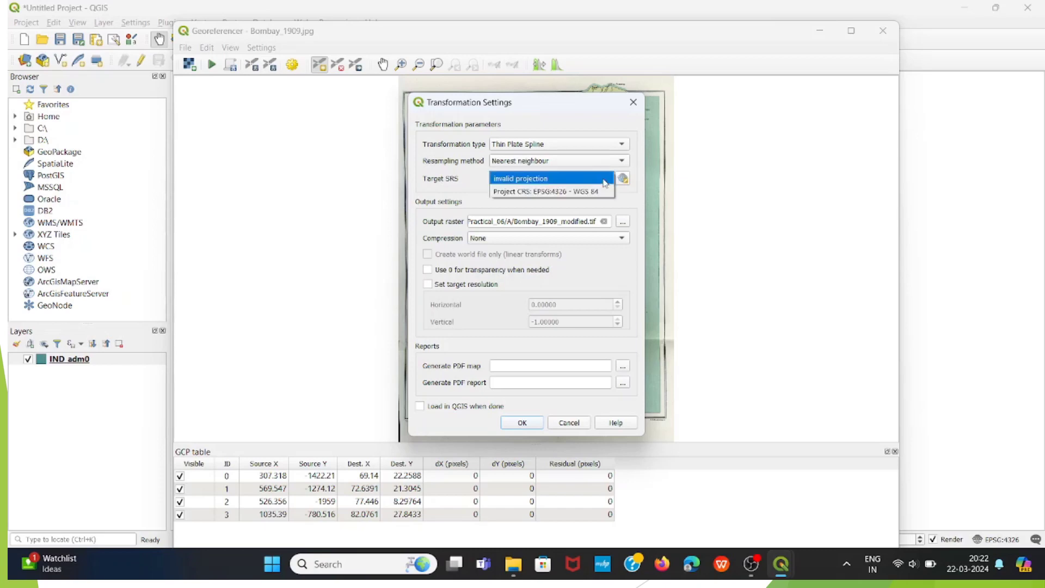
pyautogui.click(601, 192)
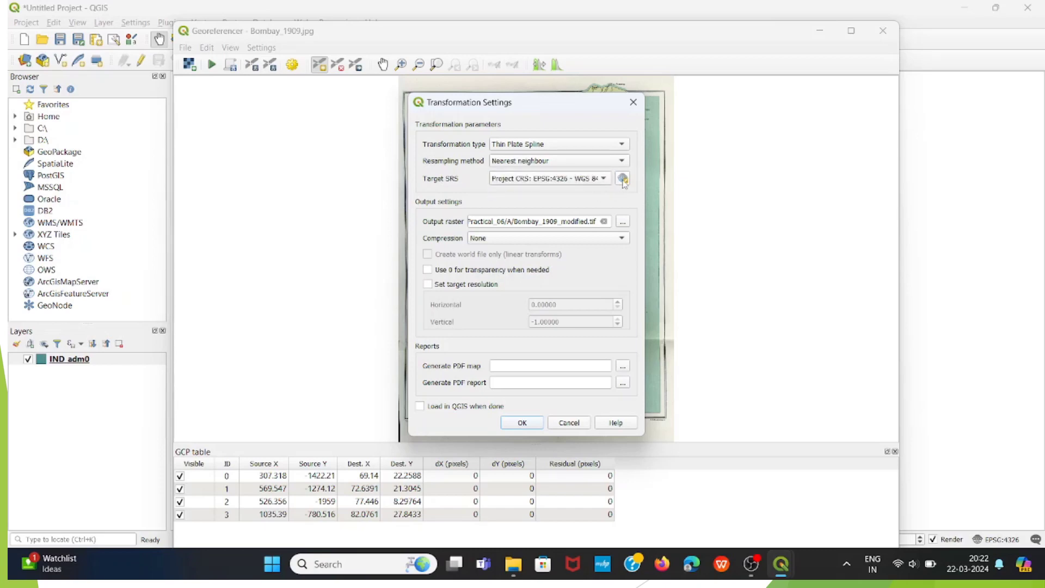
pyautogui.click(623, 179)
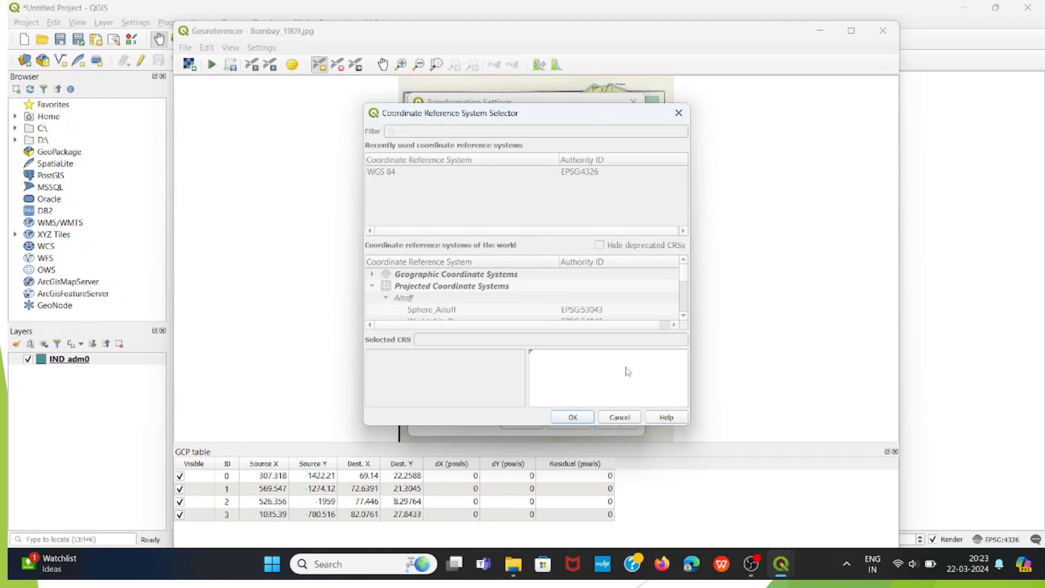
pyautogui.click(578, 420)
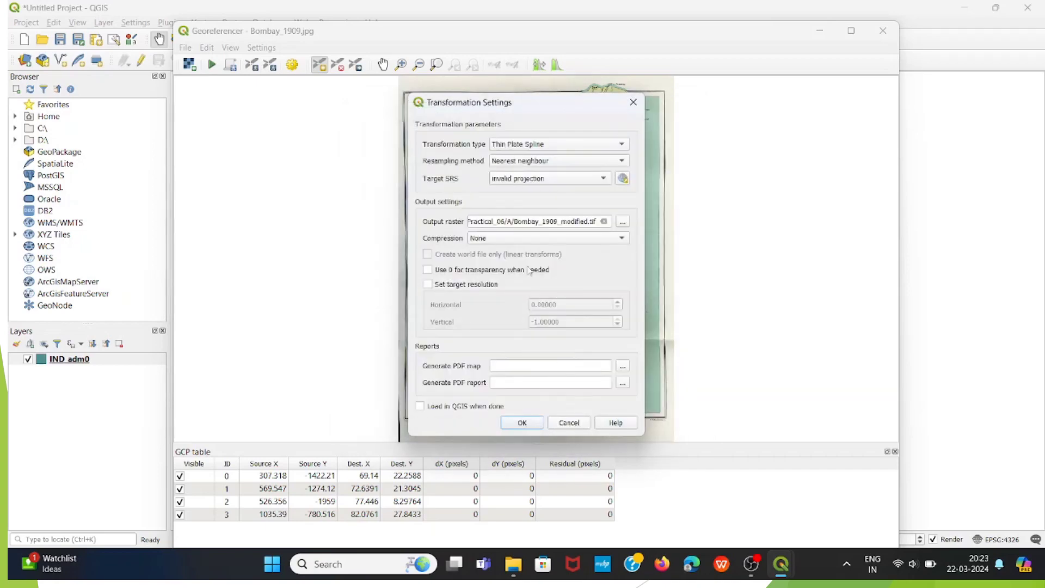
# Step: Set the target SRS to the project CRS EPSG:4326 - WGS 84, enable loading the result in QGIS, and accept the transformation settings
pyautogui.click(603, 179)
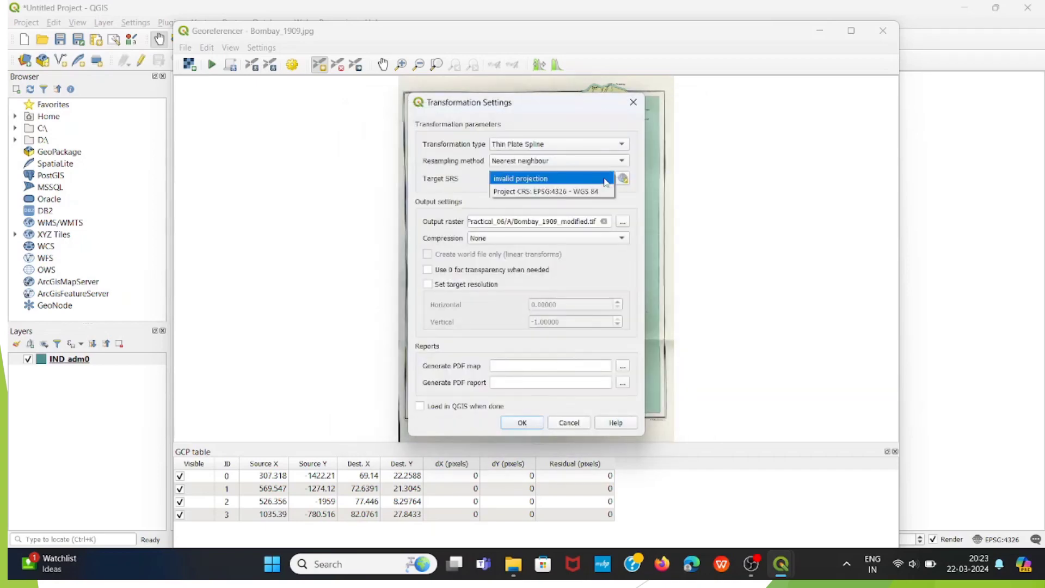
pyautogui.click(566, 193)
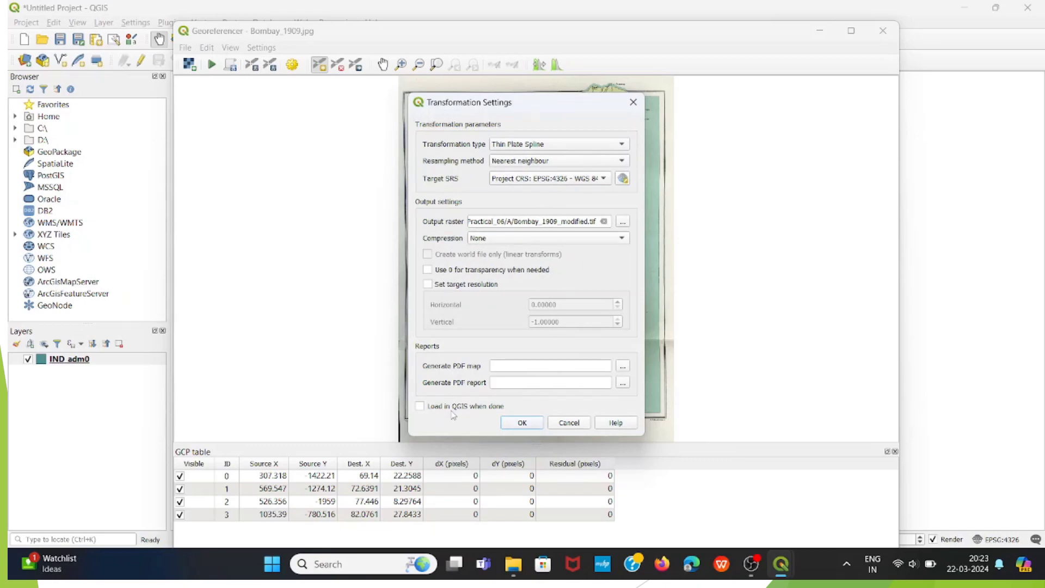
pyautogui.click(523, 423)
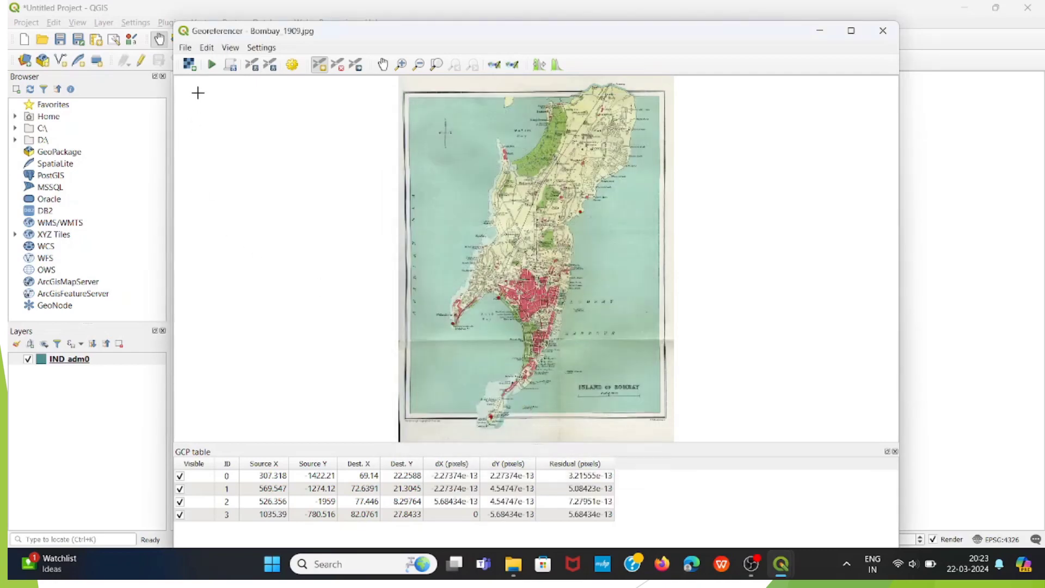
# Step: Run the georeferencing of the Bombay_1909 raster twice, and close the Georeferencer with its GCP points saved
pyautogui.click(188, 49)
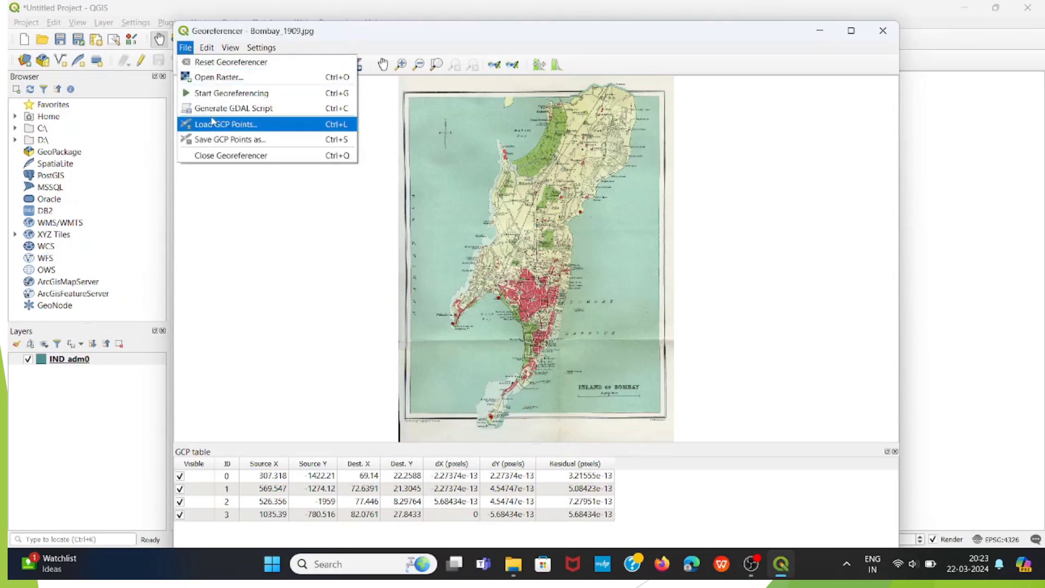
pyautogui.click(228, 93)
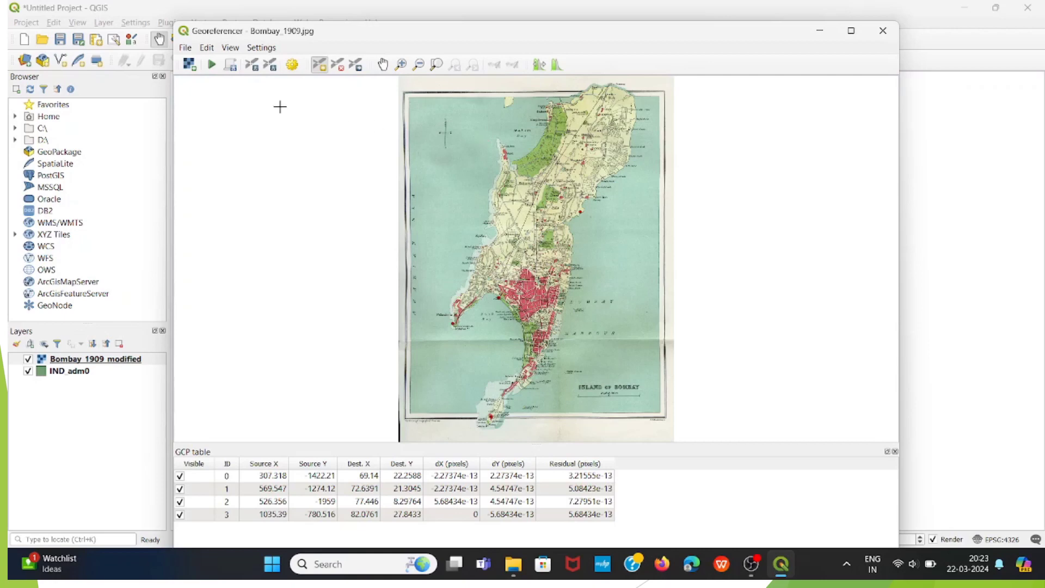
pyautogui.click(184, 47)
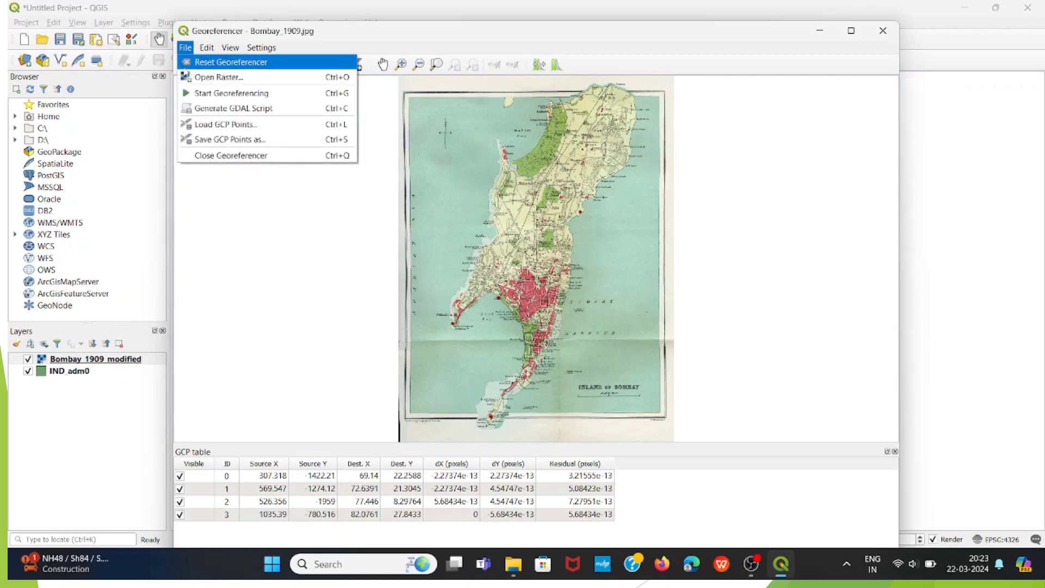
pyautogui.click(213, 96)
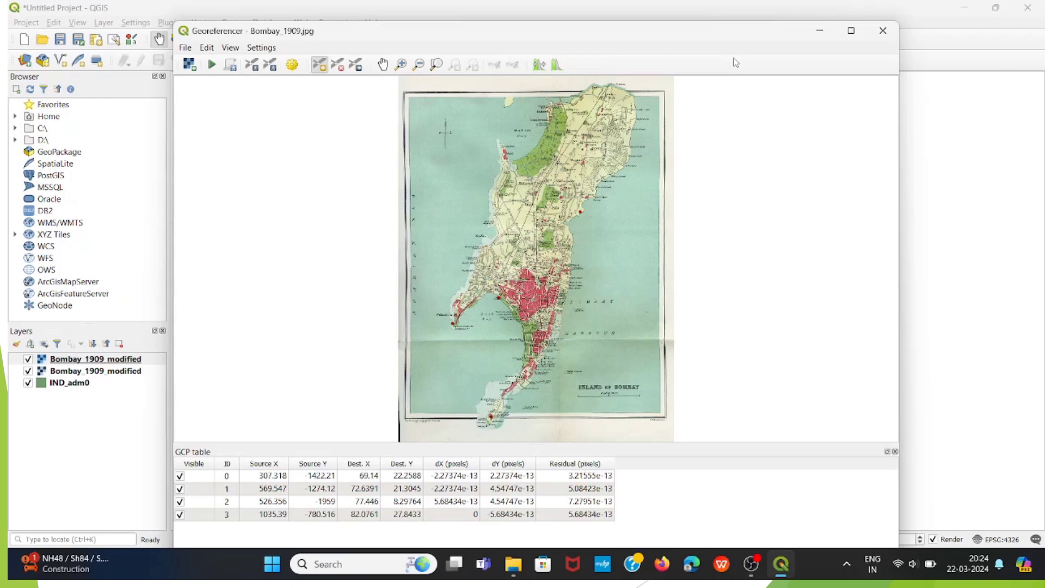
pyautogui.click(887, 32)
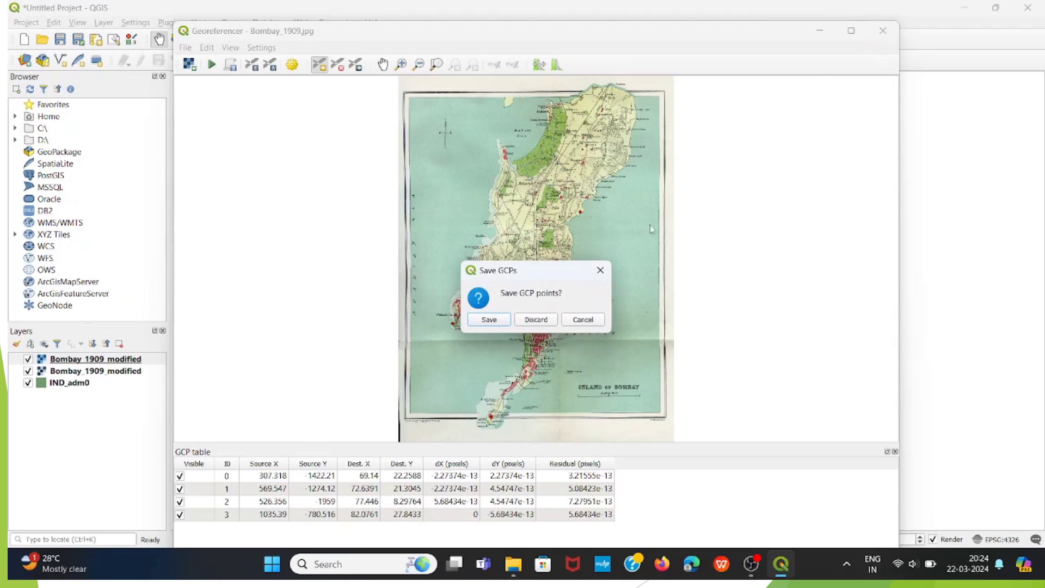
pyautogui.click(496, 321)
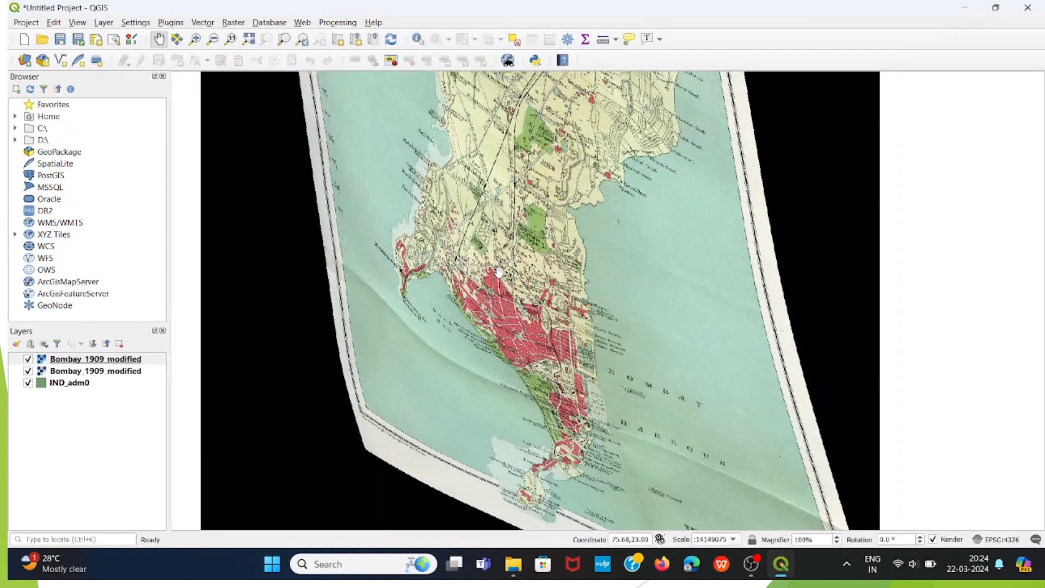
pyautogui.scroll(-1, 499, 272)
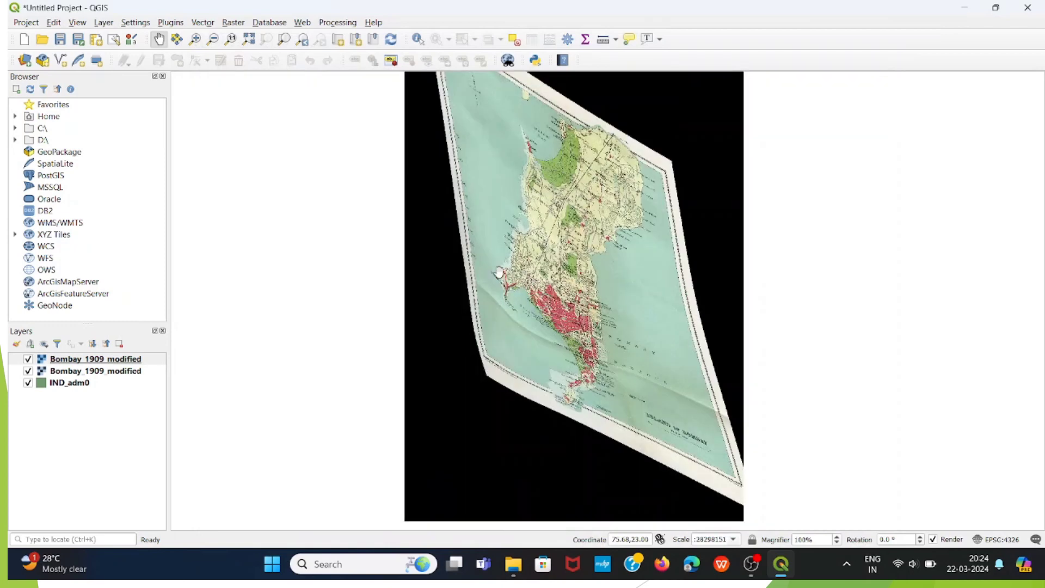
pyautogui.scroll(-1, 499, 272)
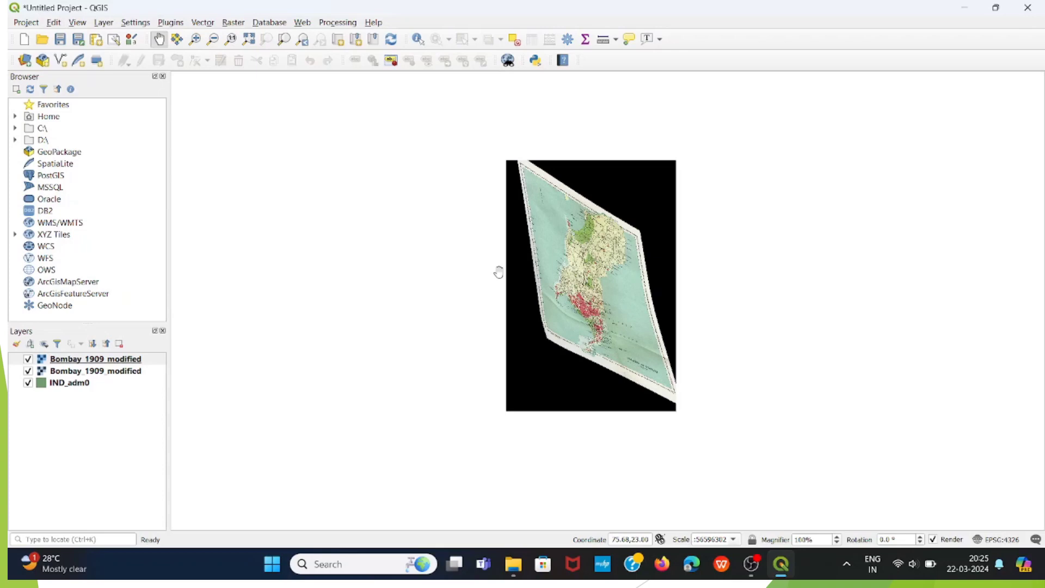
pyautogui.scroll(1, 499, 272)
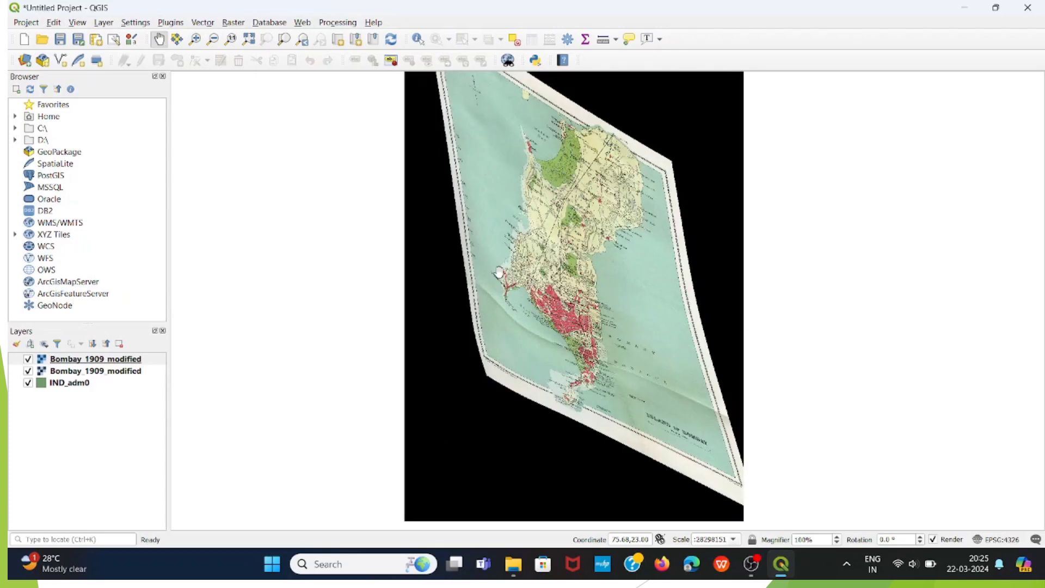
pyautogui.scroll(1, 499, 273)
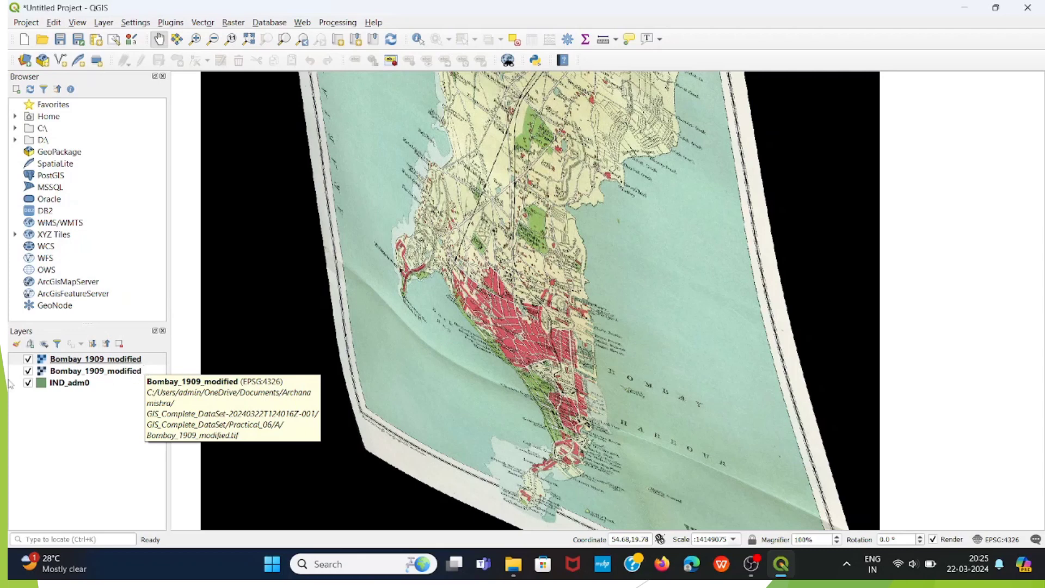
# Step: Set the global opacity of the upper Bombay_1909_modified layer to 33% in its transparency properties and accept the change
pyautogui.rightClick(126, 360)
pyautogui.click(165, 551)
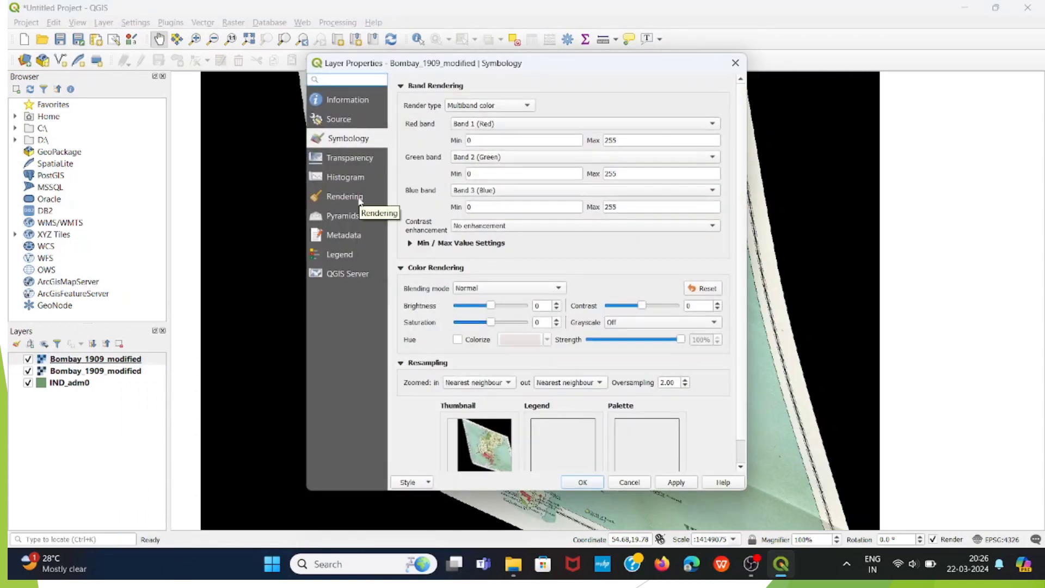
pyautogui.click(355, 160)
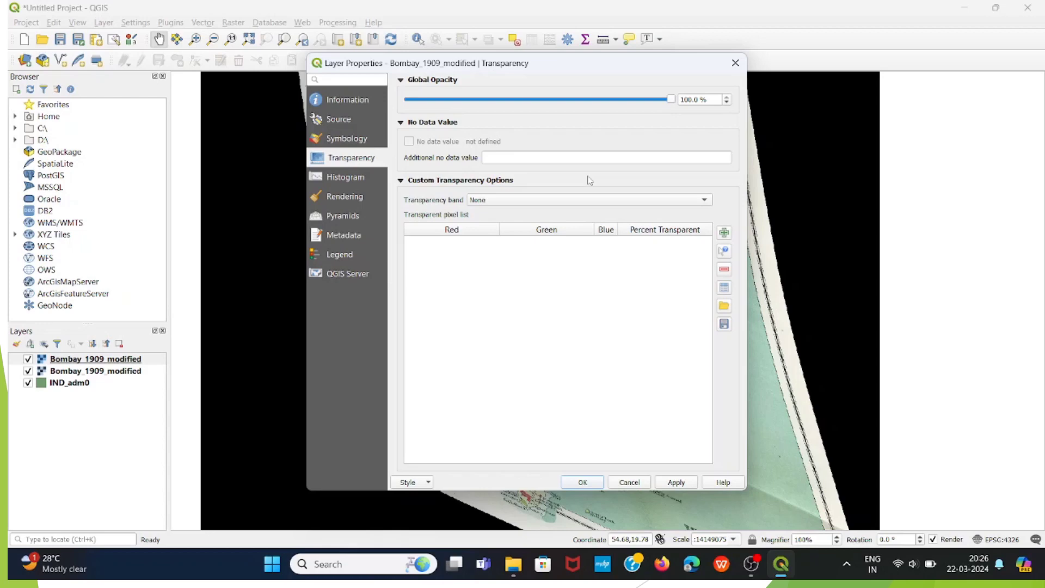
pyautogui.click(726, 102)
pyautogui.click(727, 102)
pyautogui.click(727, 102)
pyautogui.click(726, 102)
pyautogui.click(727, 102)
pyautogui.click(727, 103)
pyautogui.click(727, 103)
pyautogui.click(727, 103)
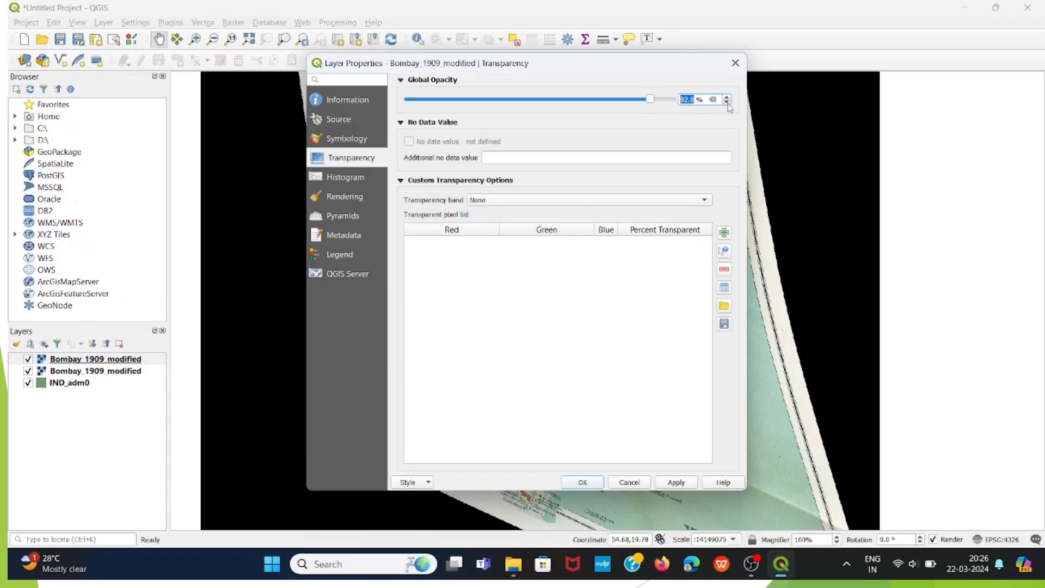
pyautogui.click(727, 103)
pyautogui.click(727, 103)
pyautogui.click(727, 103)
pyautogui.click(727, 103)
pyautogui.click(727, 103)
pyautogui.click(727, 103)
pyautogui.click(727, 103)
pyautogui.click(727, 103)
pyautogui.click(727, 103)
pyautogui.click(727, 103)
pyautogui.click(727, 103)
pyautogui.click(727, 103)
pyautogui.click(727, 103)
pyautogui.click(727, 102)
pyautogui.click(727, 103)
pyautogui.click(727, 102)
pyautogui.click(727, 103)
pyautogui.click(727, 102)
pyautogui.click(727, 103)
pyautogui.click(726, 103)
pyautogui.click(727, 103)
pyautogui.click(727, 103)
pyautogui.click(727, 102)
pyautogui.click(727, 103)
pyautogui.click(727, 103)
pyautogui.click(727, 103)
pyautogui.click(727, 103)
pyautogui.click(727, 103)
pyautogui.click(727, 103)
pyautogui.click(727, 103)
pyautogui.click(727, 103)
pyautogui.click(727, 103)
pyautogui.click(726, 103)
pyautogui.click(727, 103)
pyautogui.click(727, 103)
pyautogui.click(727, 103)
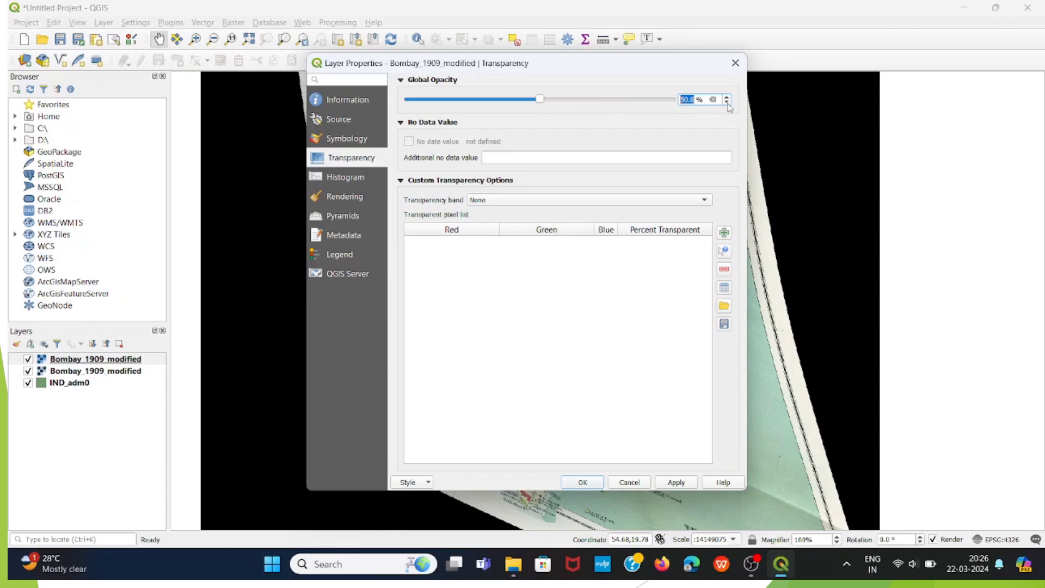
pyautogui.click(727, 103)
pyautogui.click(726, 103)
pyautogui.click(727, 102)
pyautogui.click(727, 103)
pyautogui.click(727, 103)
pyautogui.click(727, 103)
pyautogui.click(727, 103)
pyautogui.click(727, 102)
pyautogui.click(727, 103)
pyautogui.click(727, 103)
pyautogui.click(727, 103)
pyautogui.click(727, 103)
pyautogui.click(727, 103)
pyautogui.click(727, 103)
pyautogui.click(727, 103)
pyautogui.click(727, 102)
pyautogui.click(727, 103)
pyautogui.click(727, 103)
pyautogui.click(727, 103)
pyautogui.click(726, 97)
pyautogui.click(726, 97)
pyautogui.click(727, 97)
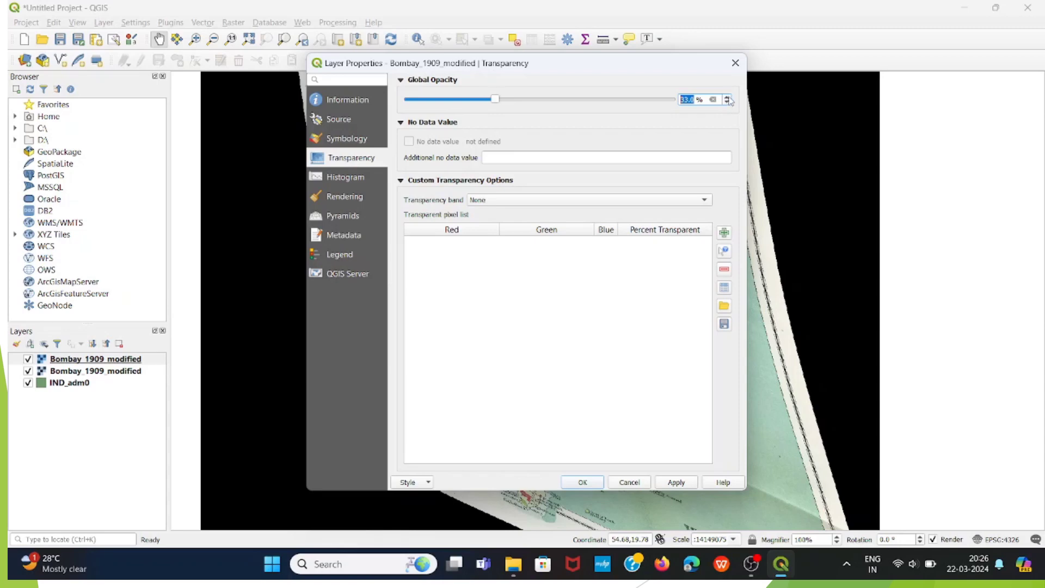
pyautogui.click(677, 483)
pyautogui.click(582, 482)
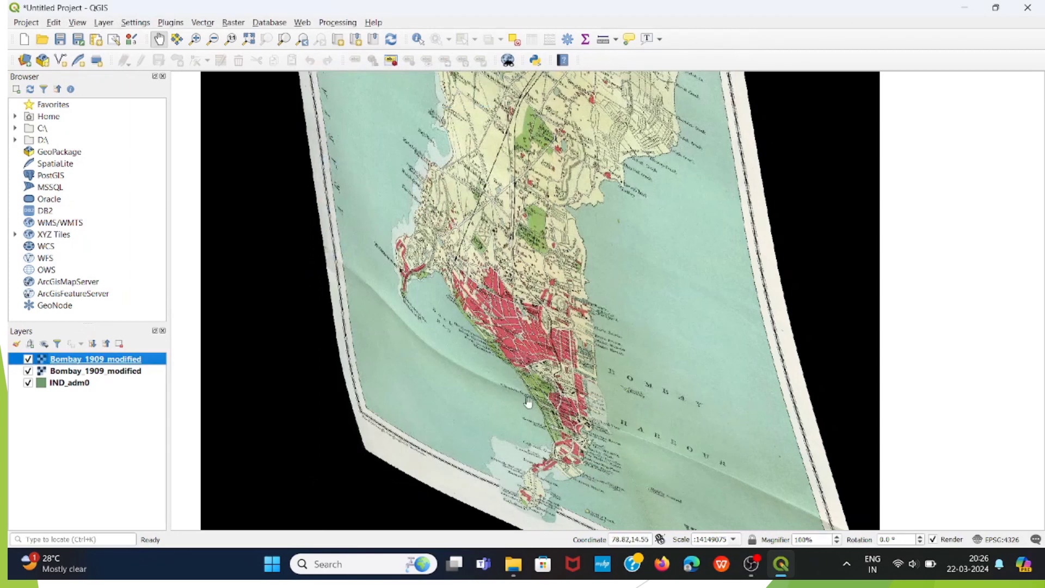
# Step: Set the global opacity of the lower Bombay_1909_modified layer to 34.1% and accept its layer properties
pyautogui.click(125, 371)
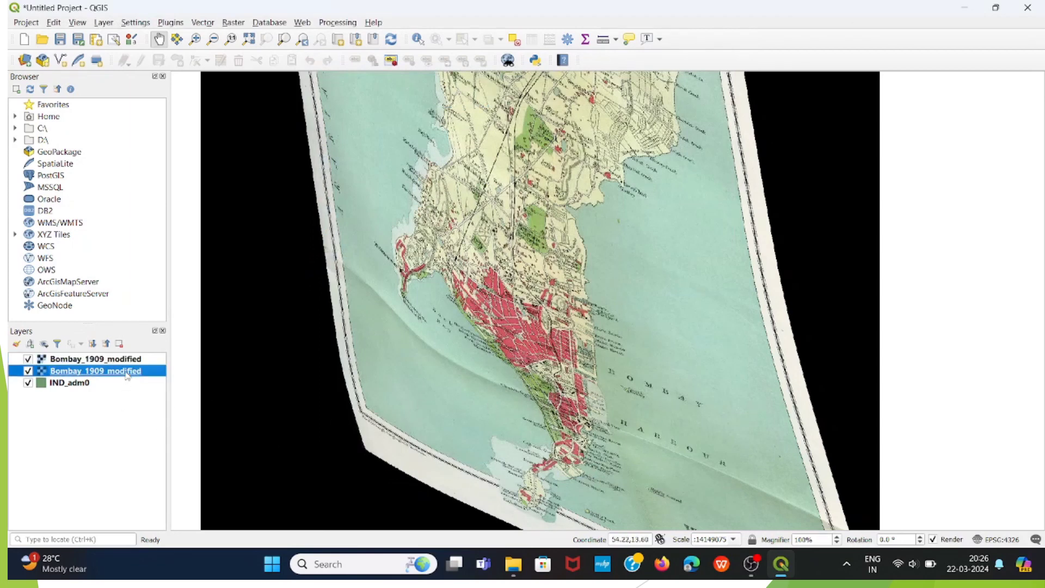
pyautogui.rightClick(125, 371)
pyautogui.click(170, 364)
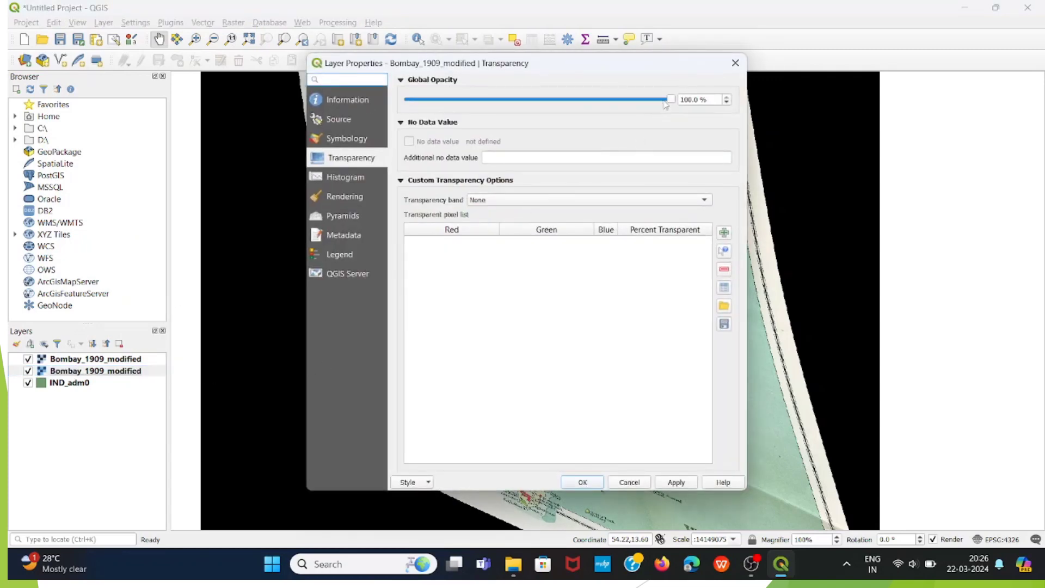
pyautogui.moveTo(670, 100); pyautogui.dragTo(664, 100)
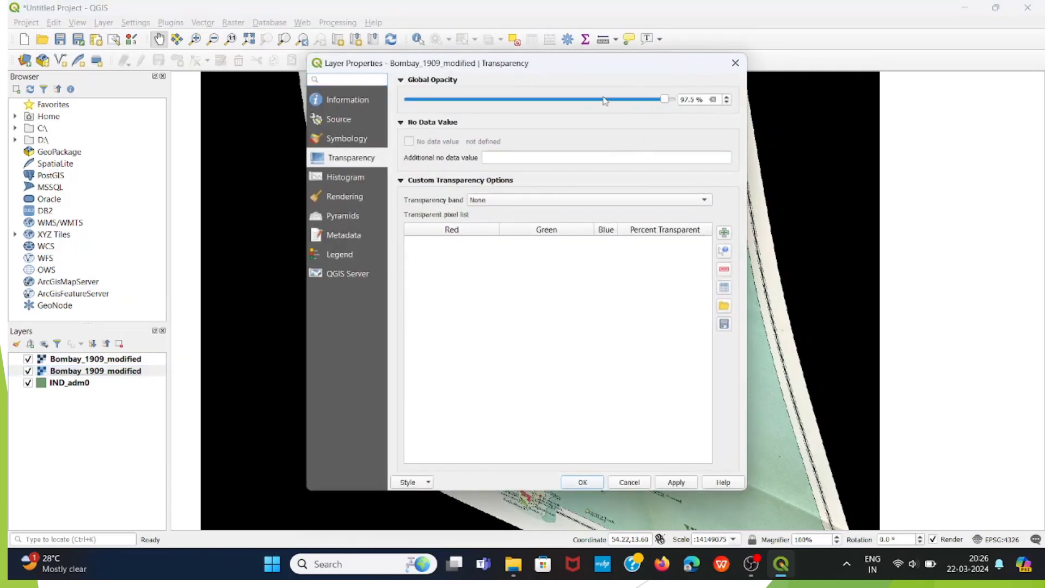
pyautogui.click(540, 105)
pyautogui.moveTo(637, 105); pyautogui.dragTo(513, 114)
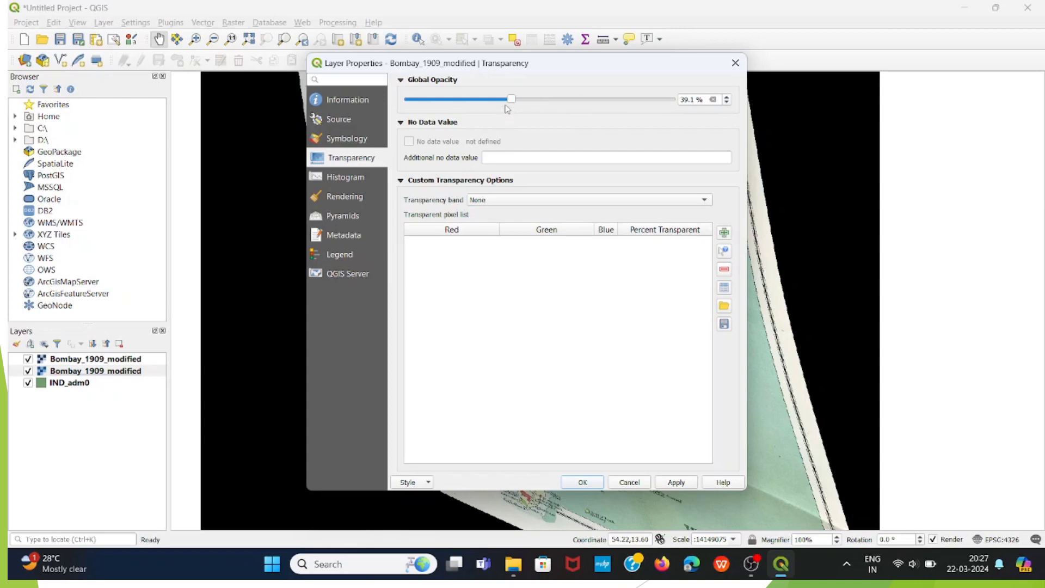
pyautogui.click(505, 102)
pyautogui.click(497, 102)
pyautogui.click(726, 103)
pyautogui.click(726, 102)
pyautogui.click(727, 102)
pyautogui.click(726, 103)
pyautogui.click(727, 103)
pyautogui.click(676, 486)
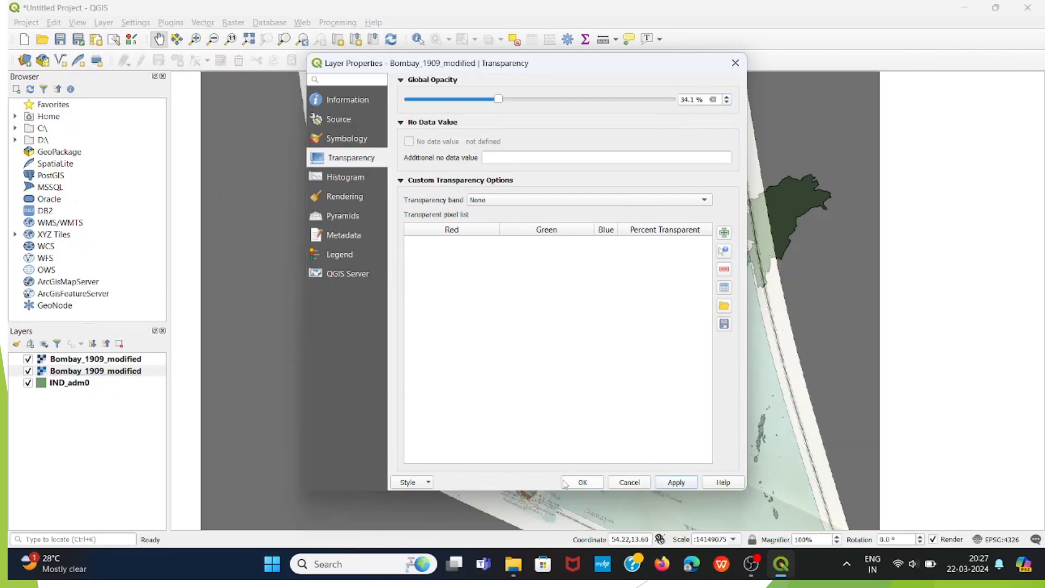
pyautogui.click(566, 482)
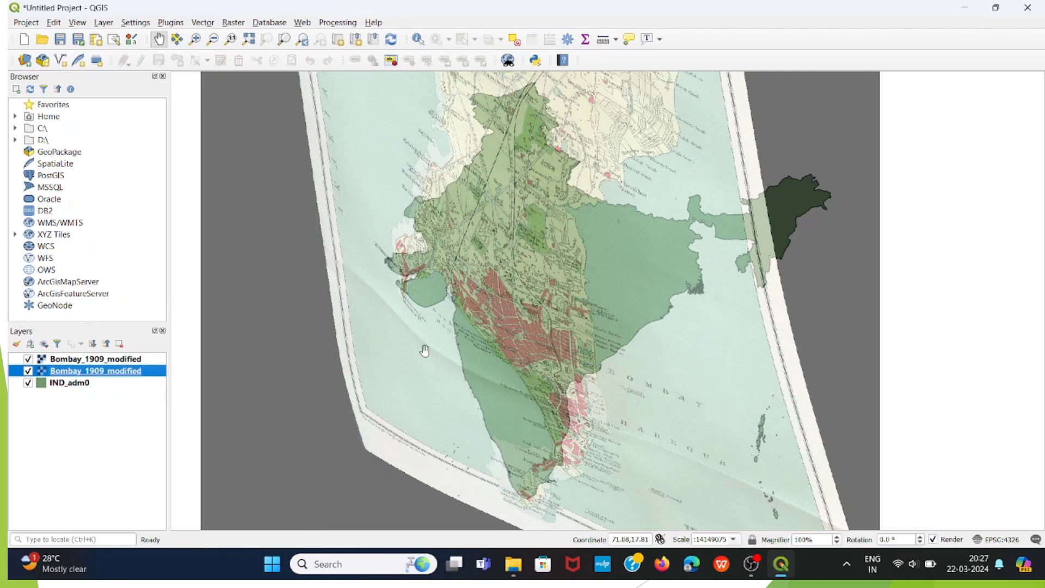
# Step: Remove the upper duplicate Bombay_1909_modified layer from the project and confirm the removal
pyautogui.moveTo(139, 369); pyautogui.dragTo(137, 362)
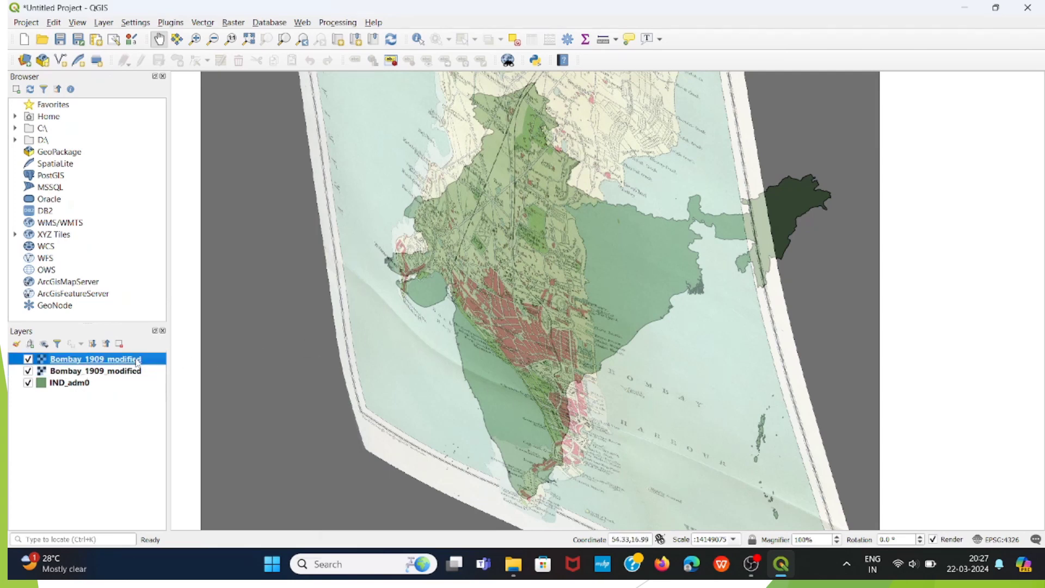
pyautogui.rightClick(137, 361)
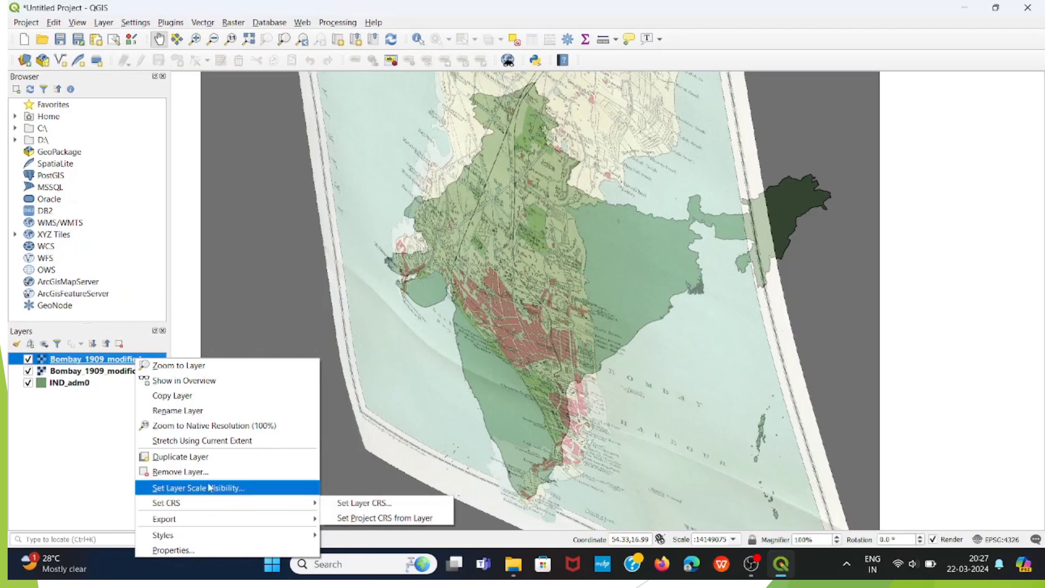
pyautogui.click(203, 471)
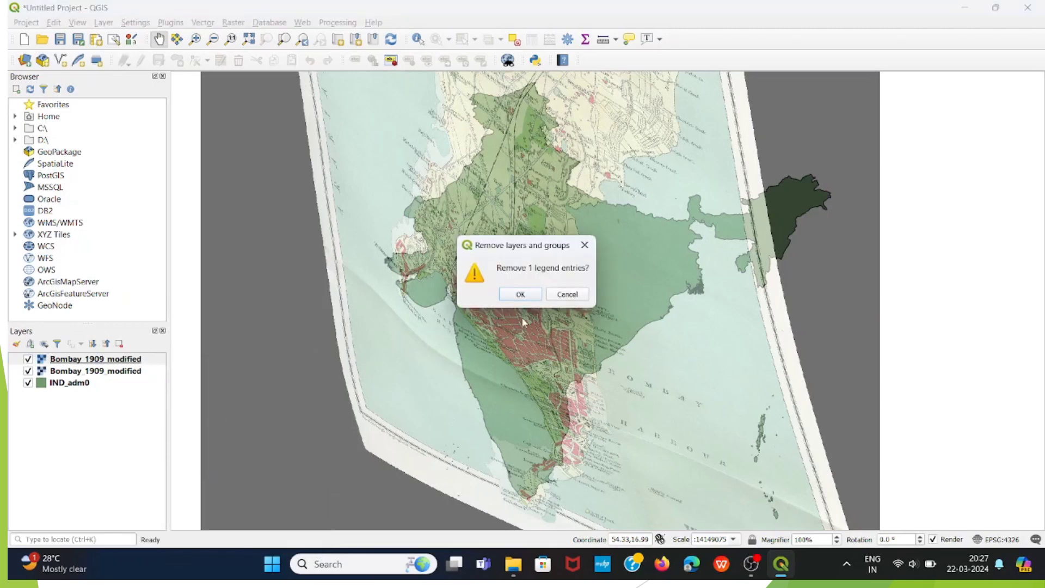
pyautogui.click(521, 295)
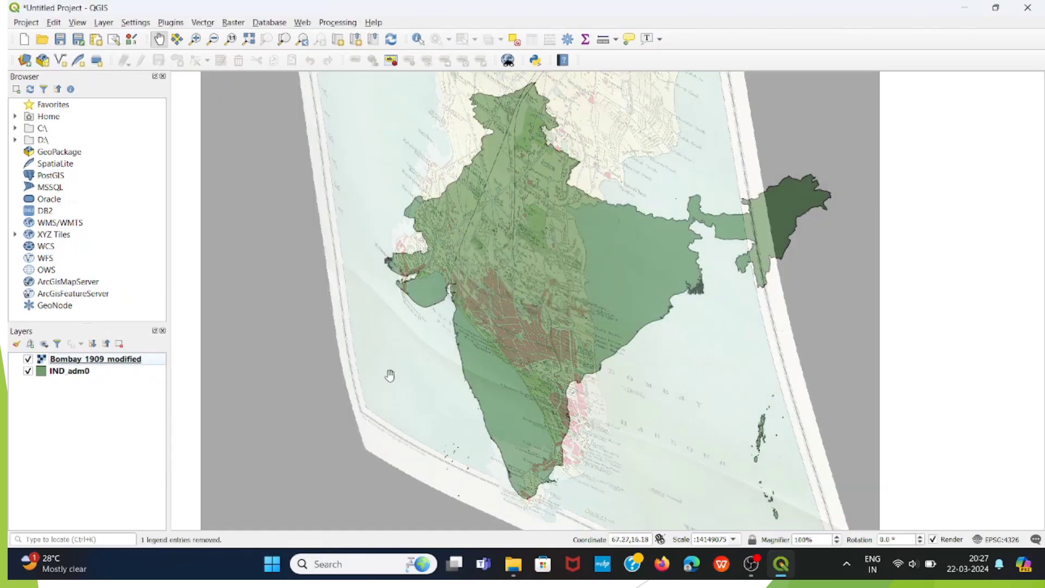